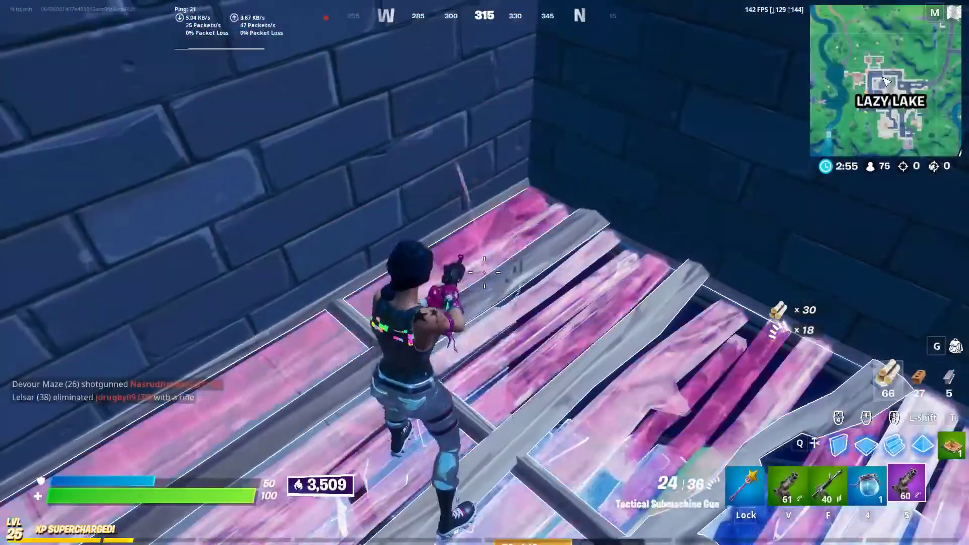
pyautogui.press('3')
pyautogui.press('Tab')
pyautogui.moveTo(643, 435); pyautogui.dragTo(751, 395)
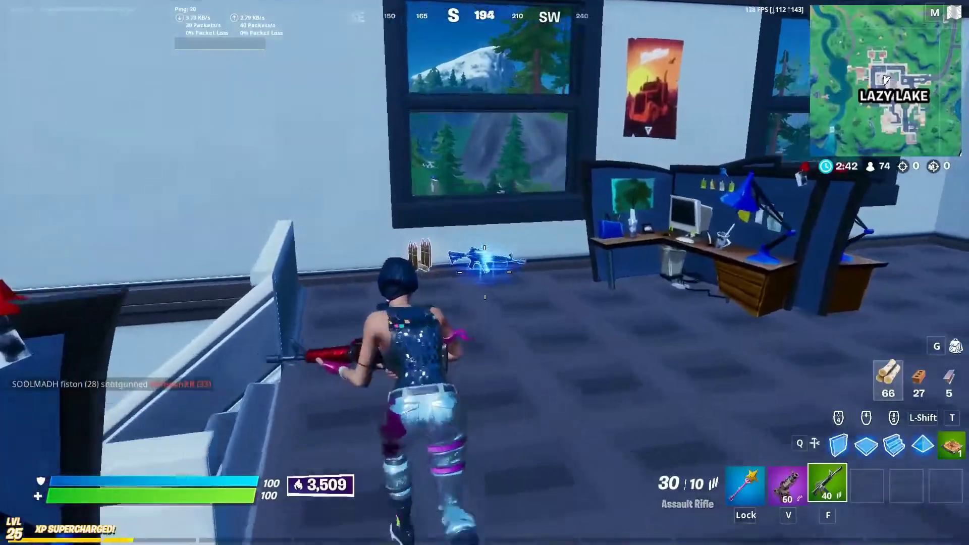
pyautogui.press('e')
pyautogui.press('g')
pyautogui.moveTo(777, 439); pyautogui.dragTo(707, 455)
pyautogui.press('x')
pyautogui.press('g')
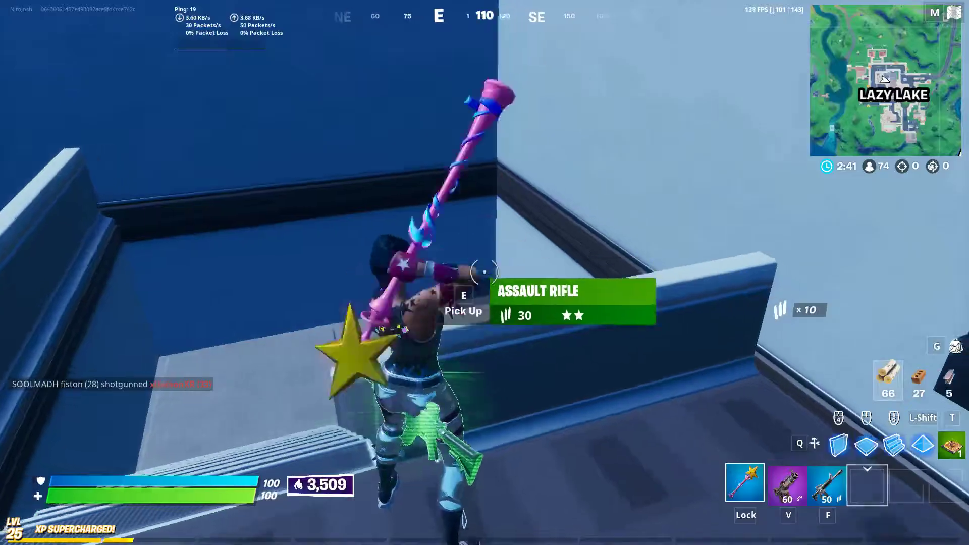
pyautogui.press('v')
pyautogui.press('f')
pyautogui.press('capslock')
pyautogui.press('w')
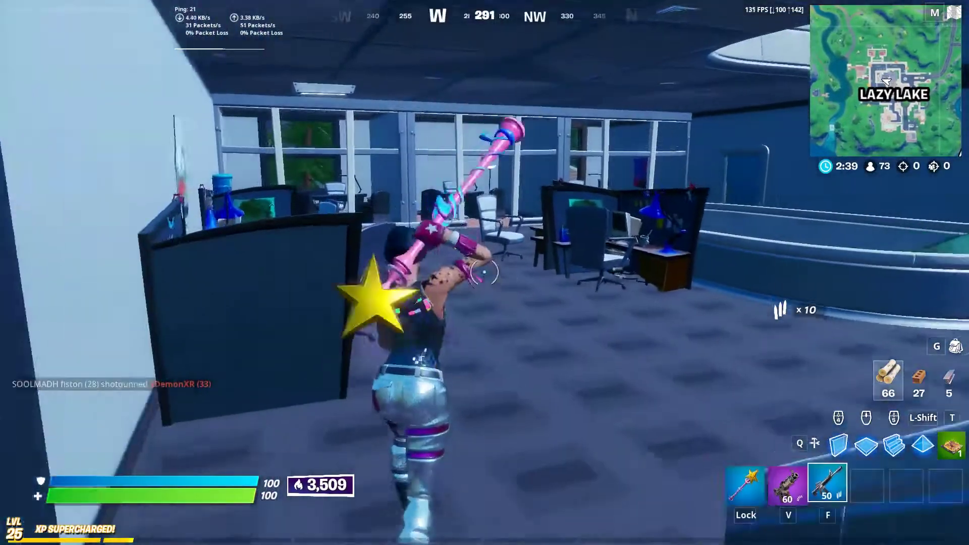
pyautogui.press('capslock')
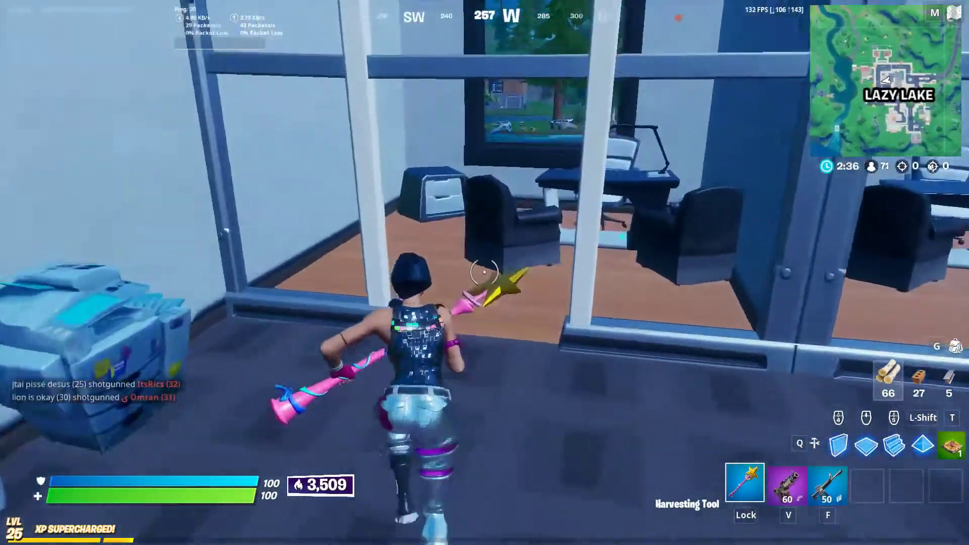
pyautogui.click(485, 272)
pyautogui.press('v')
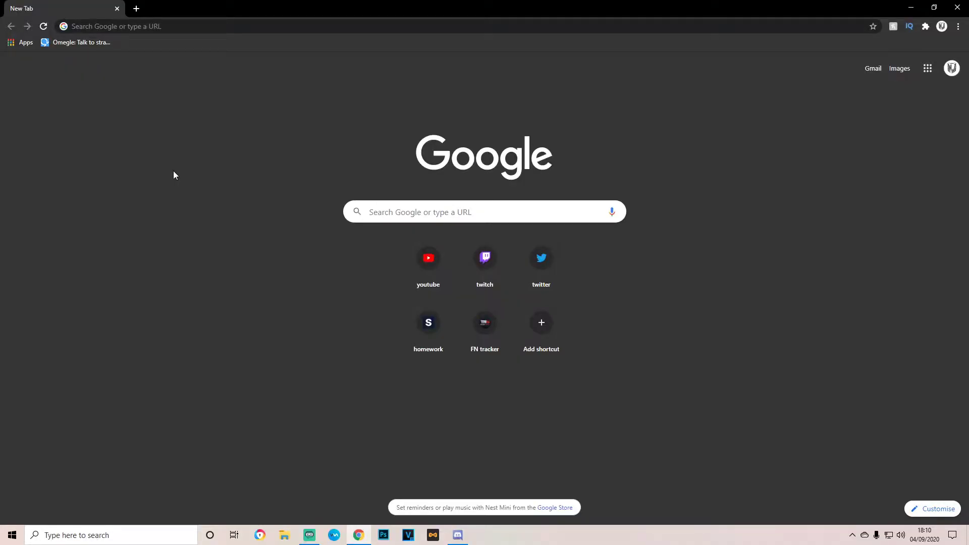
# Search Google for "blender 3d" and open the Download page on blender.org.
pyautogui.click(142, 28)
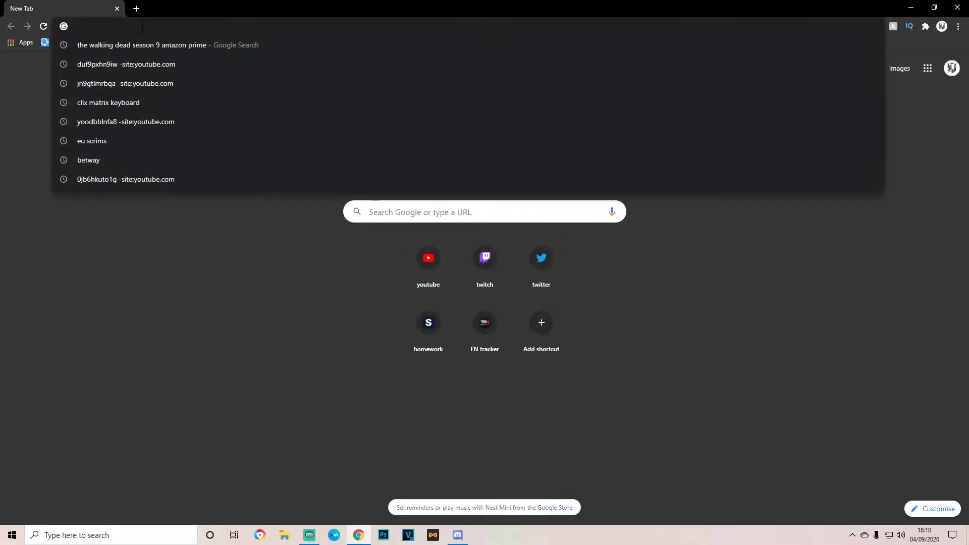
pyautogui.write('blender 3')
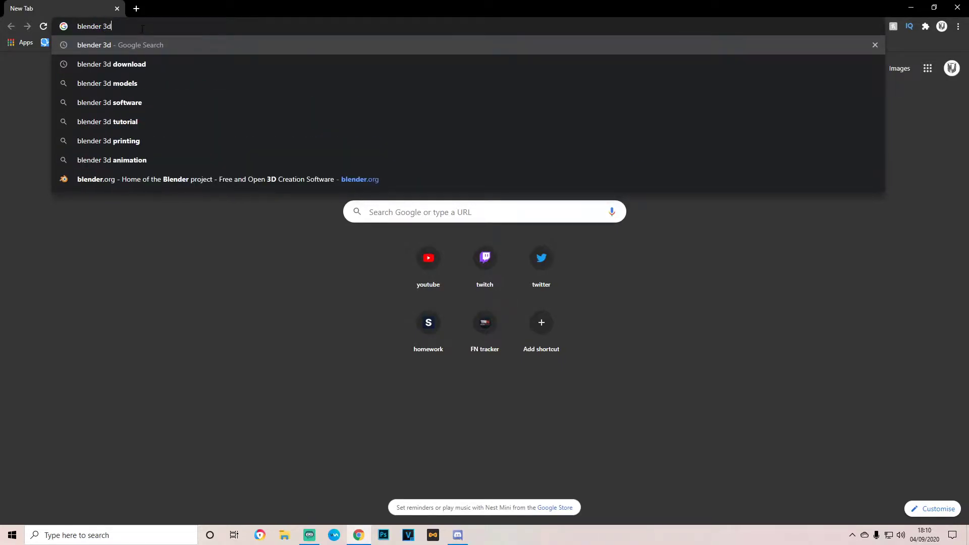
pyautogui.write('d')
pyautogui.press('Return')
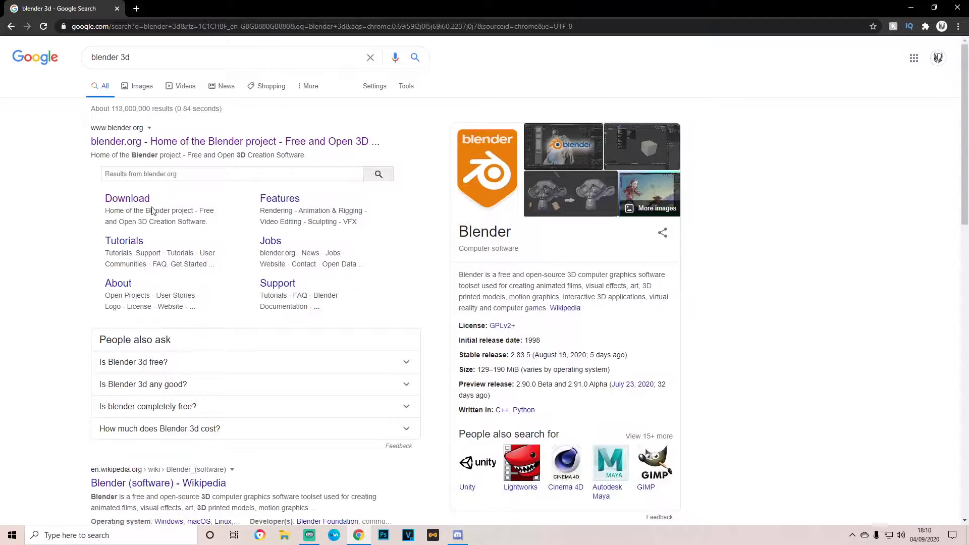
pyautogui.click(115, 204)
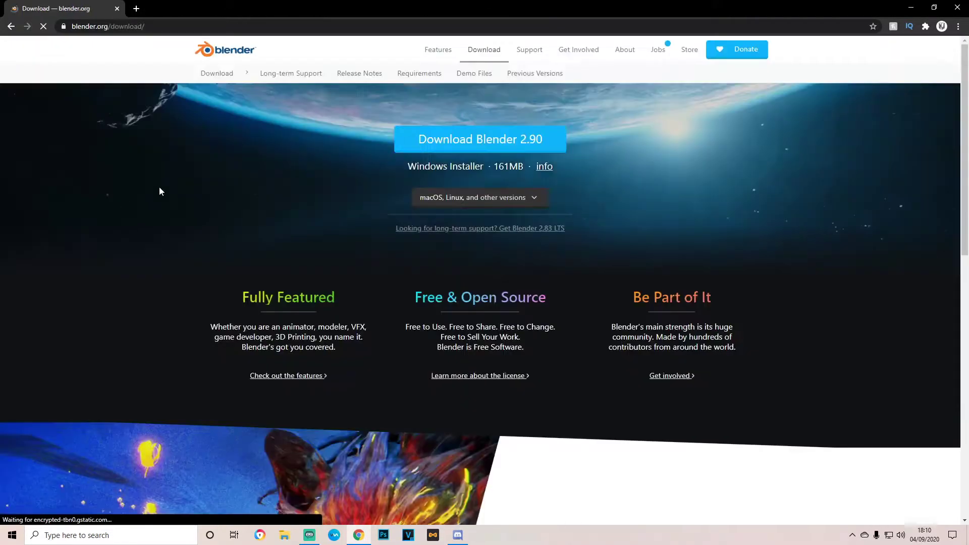
# Download the Blender 2.90 Windows installer and show the downloaded file in its folder.
pyautogui.click(503, 199)
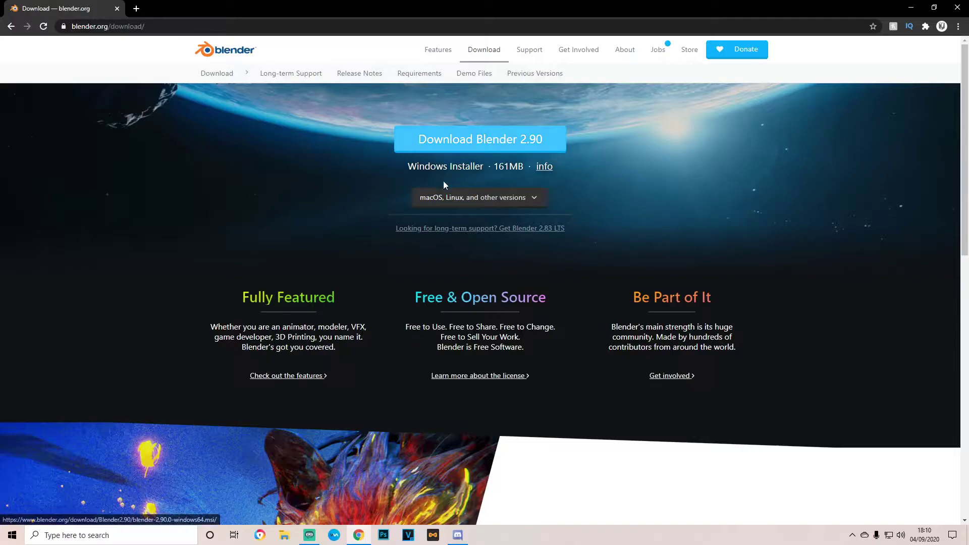
pyautogui.click(446, 142)
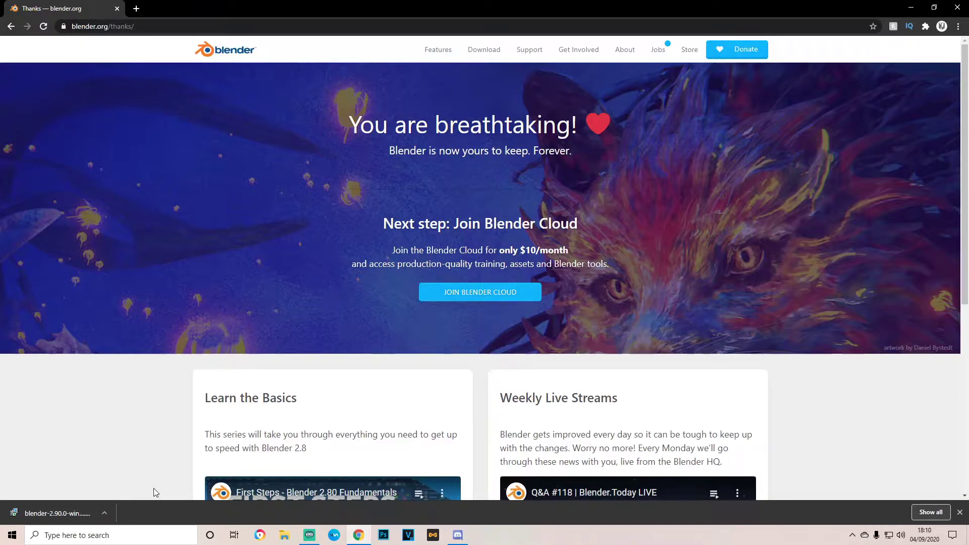
pyautogui.click(100, 513)
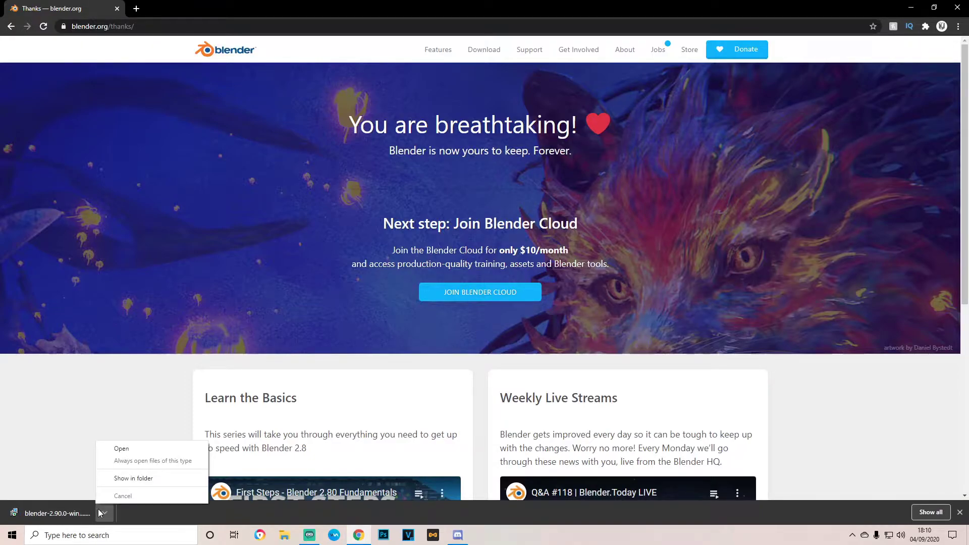
pyautogui.click(122, 477)
# Try to move the blender-2.90.0-windows64 installer from the Downloads folder to the desktop, and close the folder.
pyautogui.click(966, 1)
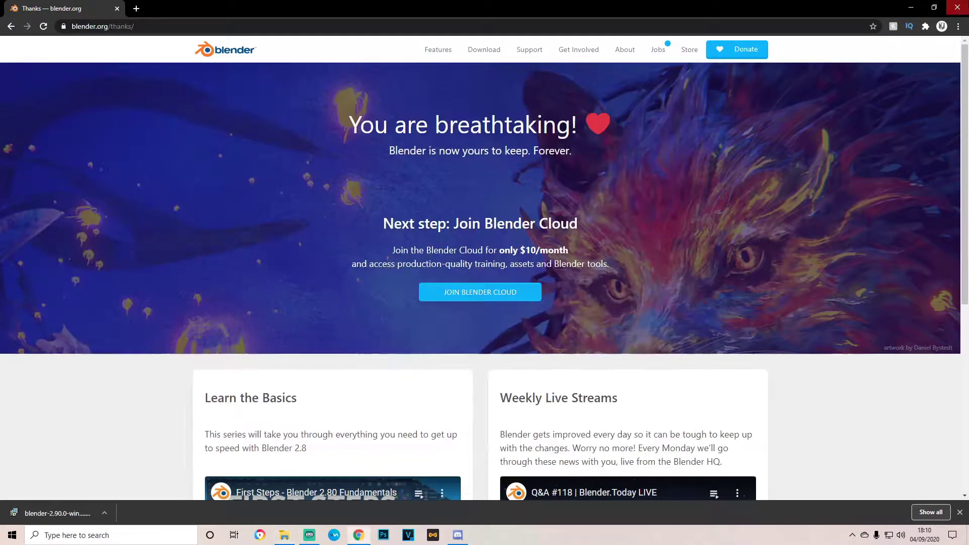
pyautogui.moveTo(296, 156); pyautogui.dragTo(793, 405)
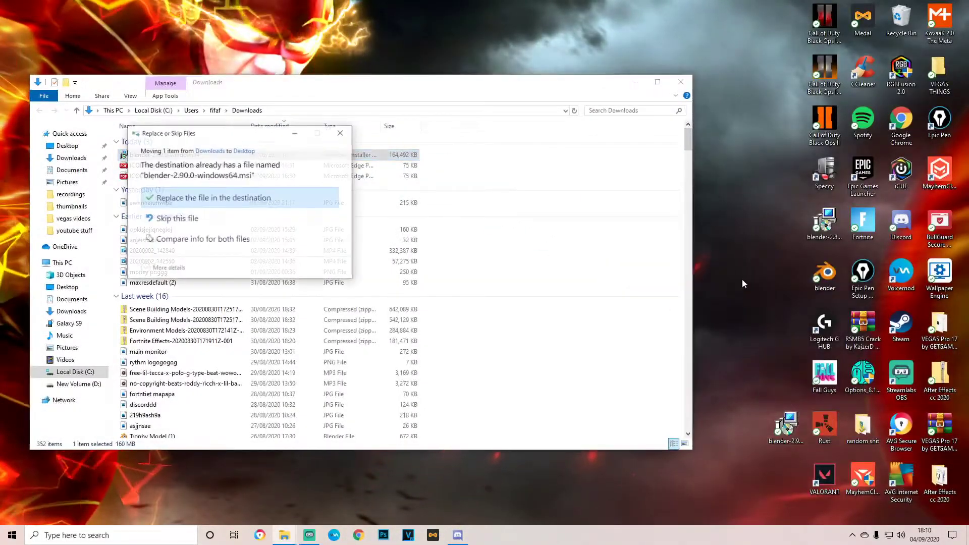
pyautogui.click(348, 133)
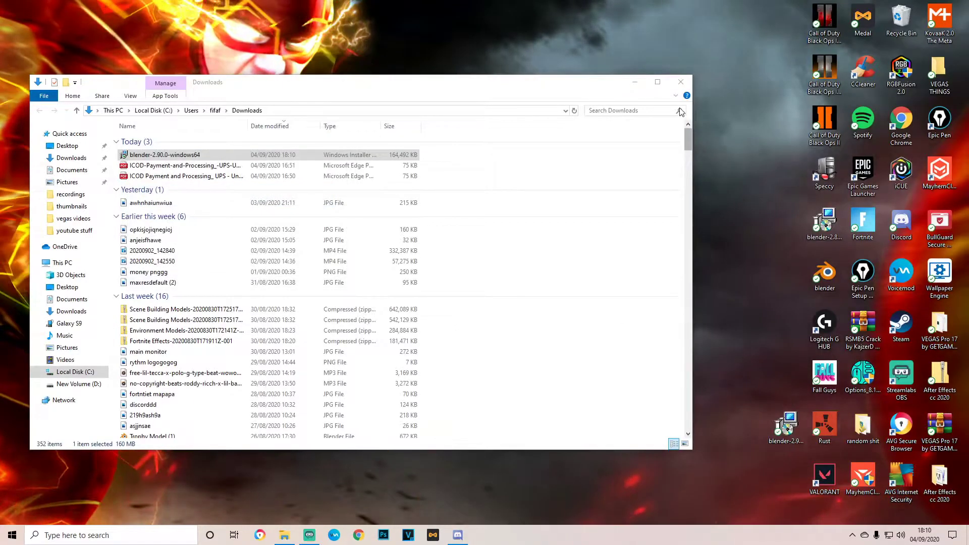
pyautogui.click(681, 82)
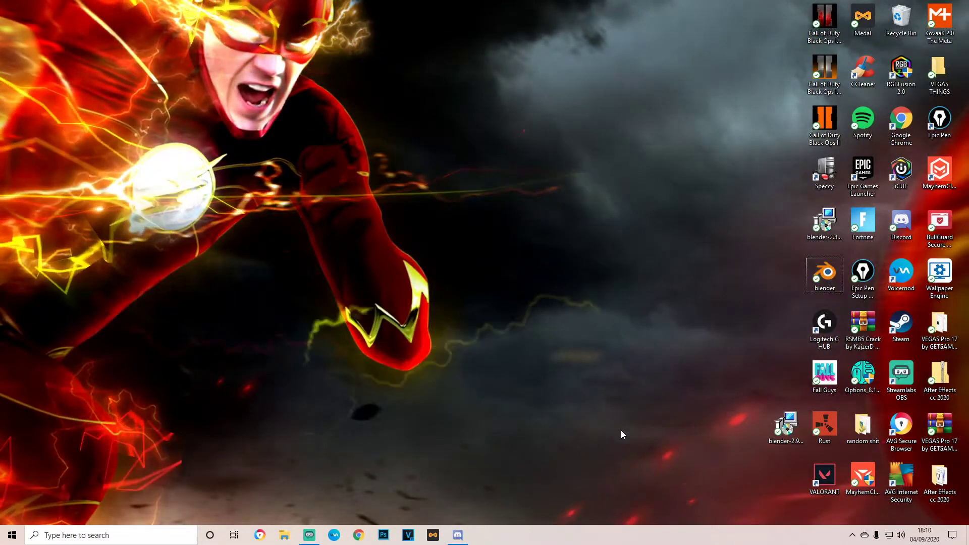
# Launch the Blender 2.90 installer from the desktop and cancel its setup wizard.
pyautogui.doubleClick(787, 428)
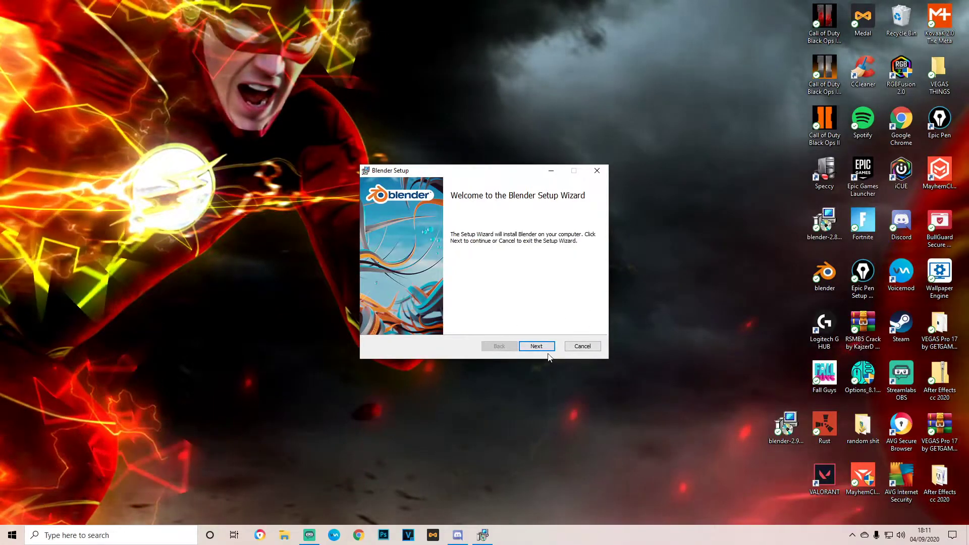
pyautogui.click(582, 347)
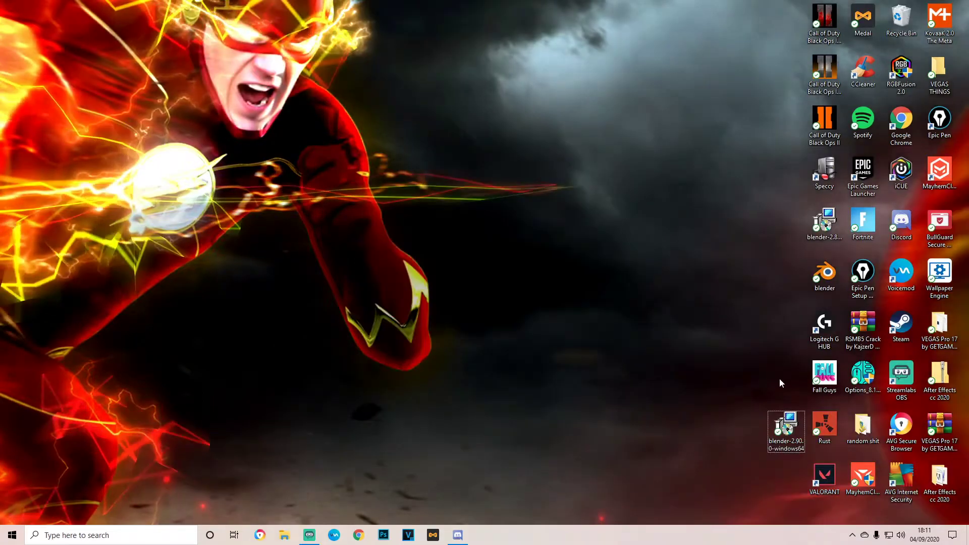
# Launch Blender from the desktop, start a new General file and delete the default cube.
pyautogui.doubleClick(822, 275)
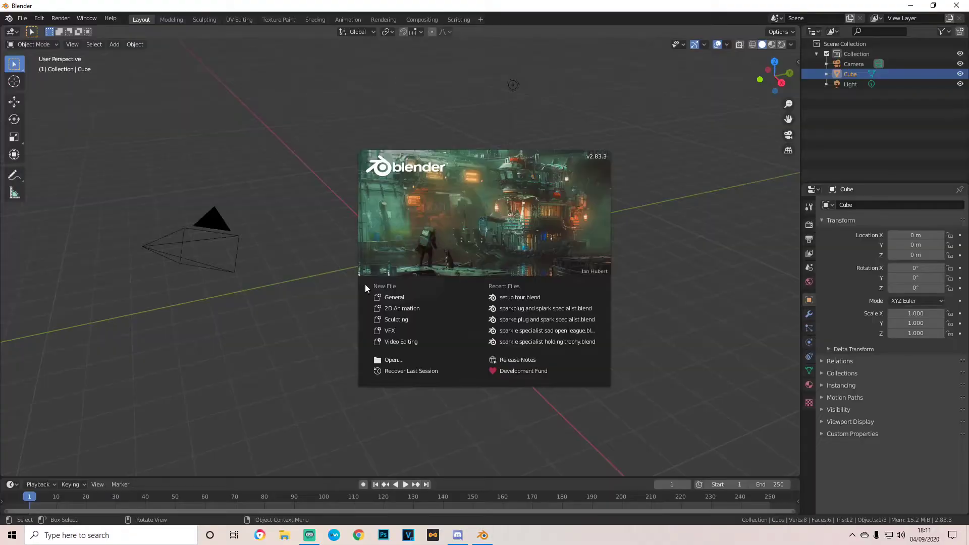
pyautogui.click(401, 294)
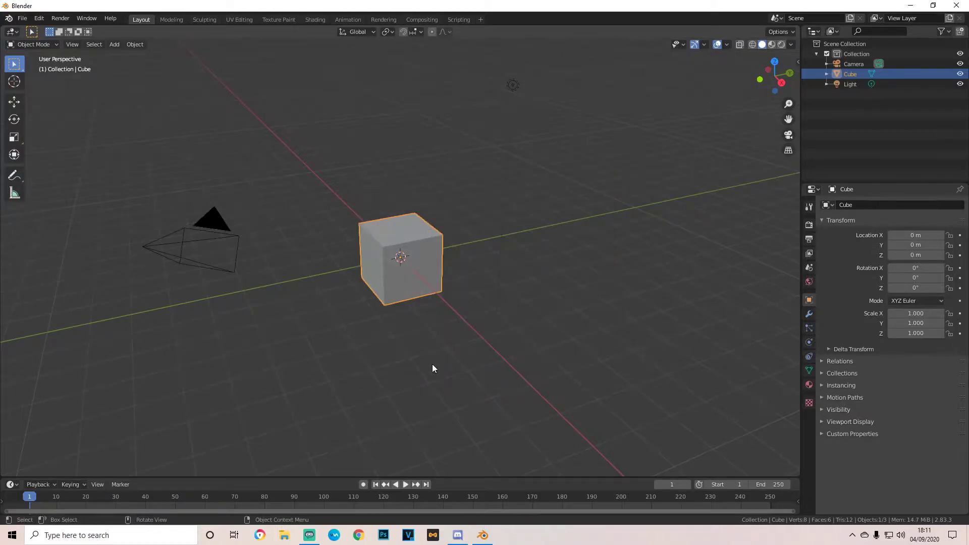
pyautogui.press('Delete')
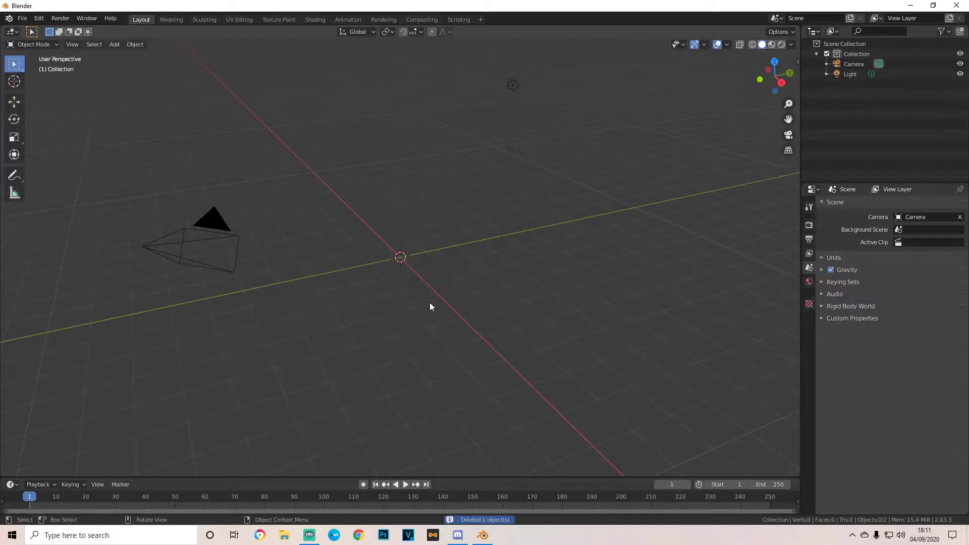
# Switch the 3D viewport's shading to Material Preview.
pyautogui.moveTo(774, 76); pyautogui.dragTo(781, 94)
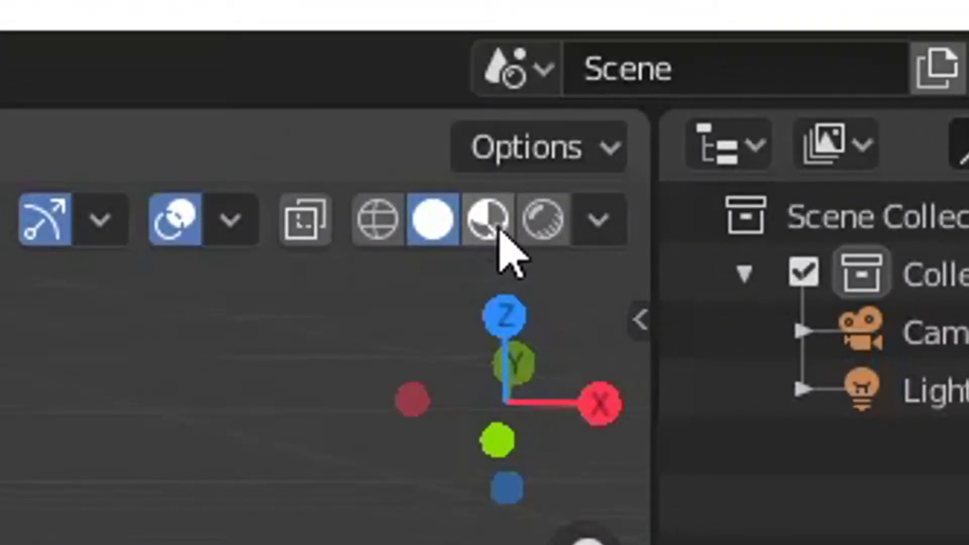
pyautogui.click(488, 222)
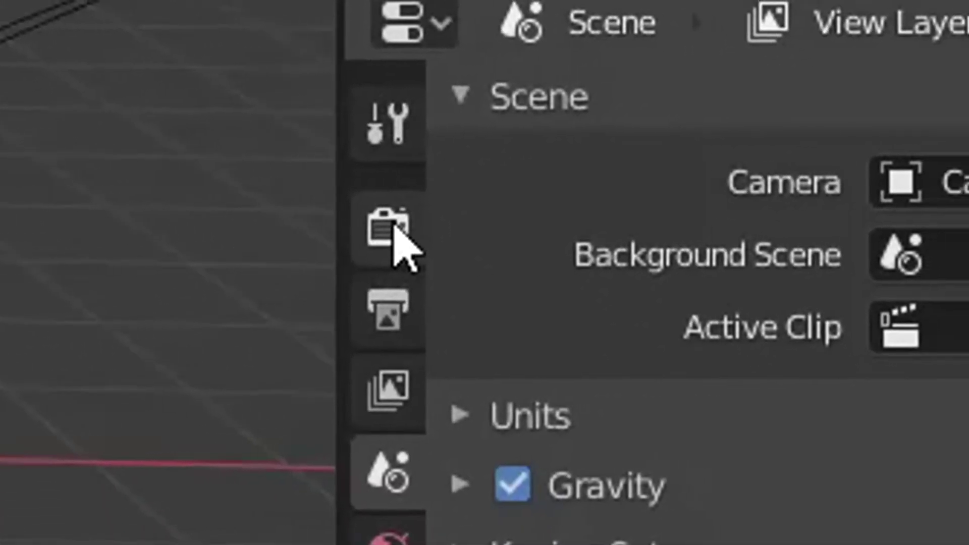
# Set the scene's render engine to Cycles and its render device to GPU Compute.
pyautogui.click(394, 227)
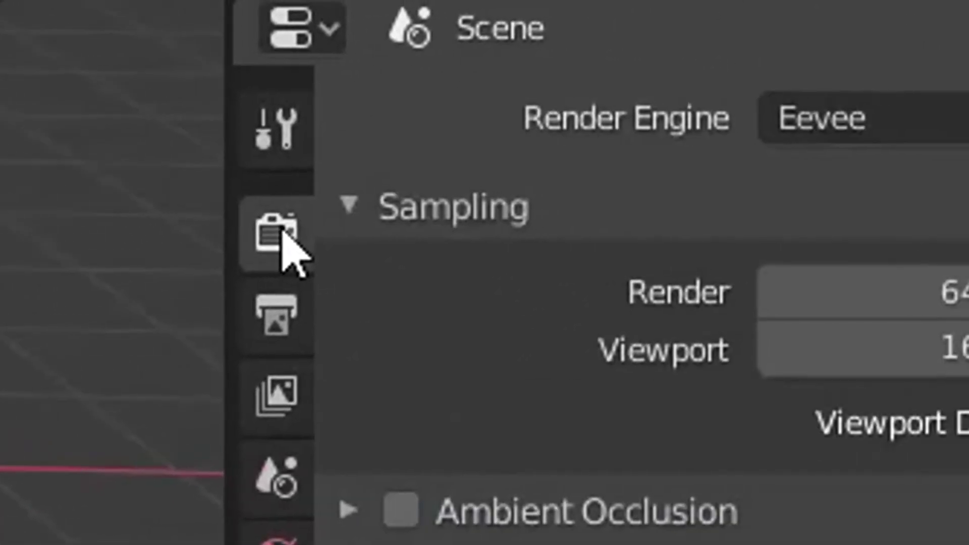
pyautogui.click(707, 129)
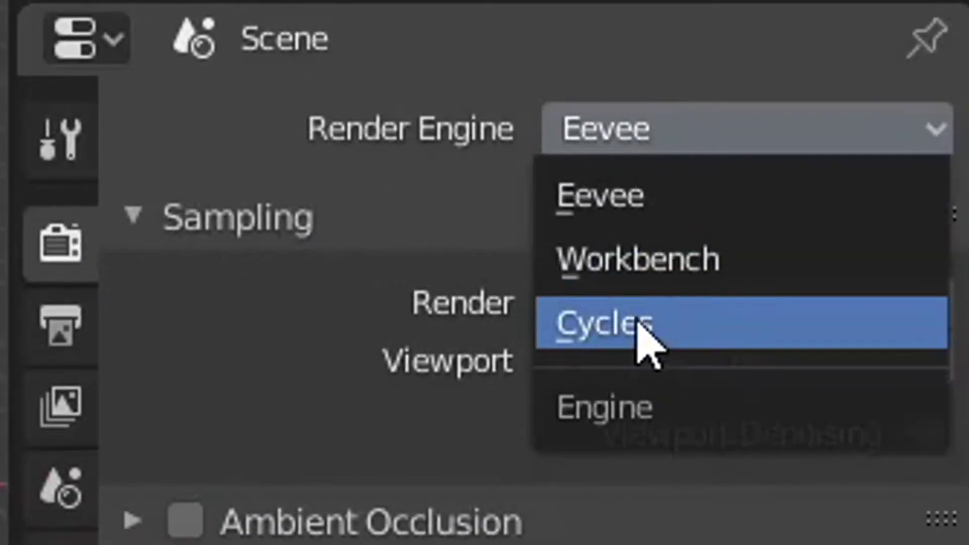
pyautogui.click(641, 326)
pyautogui.click(696, 275)
pyautogui.click(588, 282)
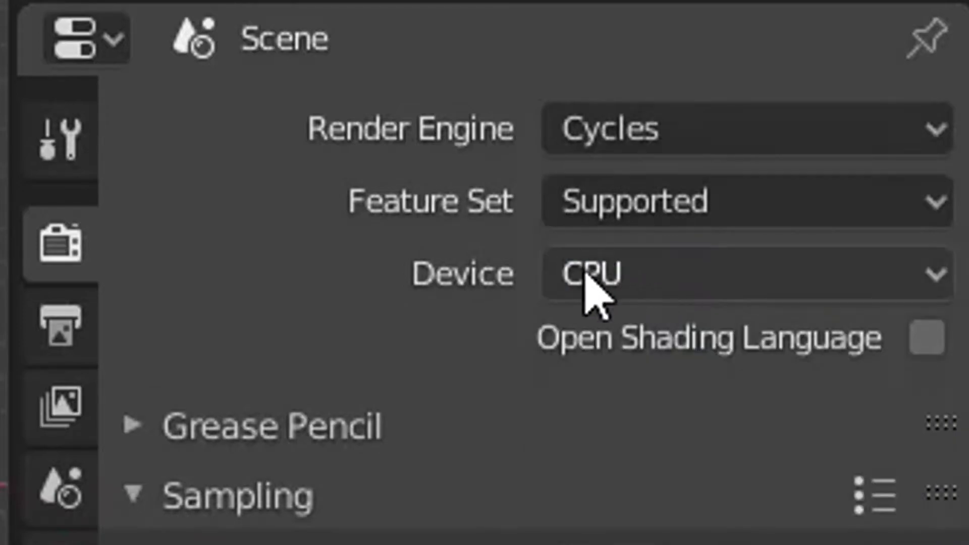
pyautogui.click(626, 275)
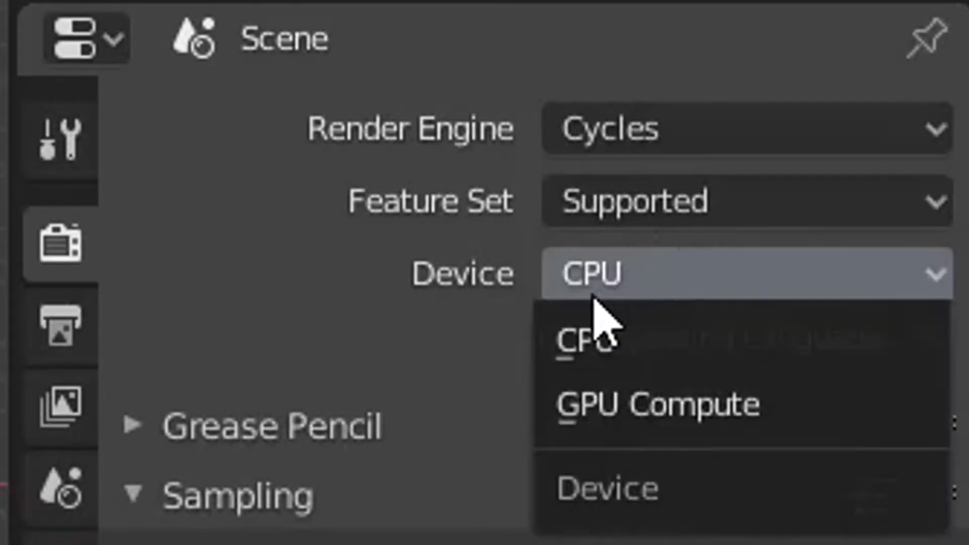
pyautogui.click(661, 399)
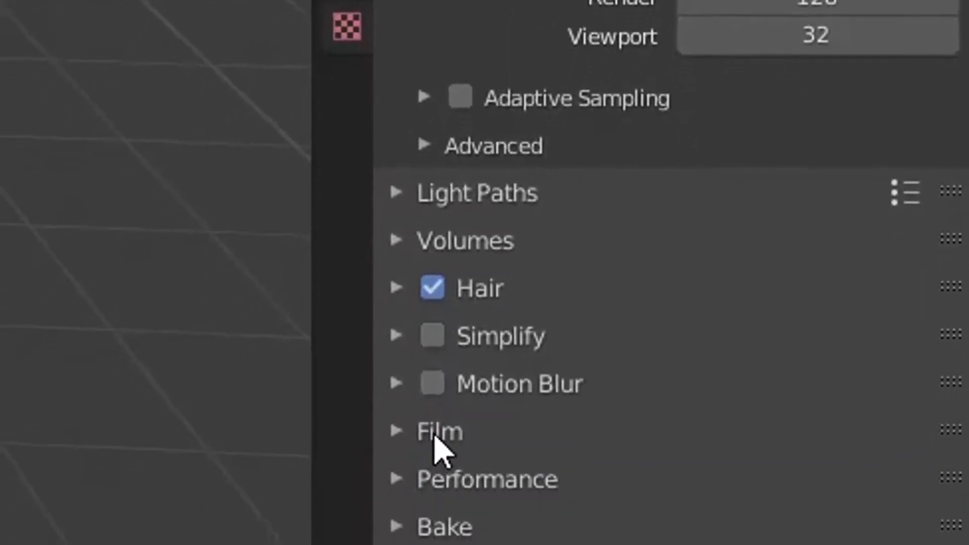
# Enable the Transparent option in the Film section of the render settings.
pyautogui.click(435, 434)
pyautogui.scroll(-3, 454, 444)
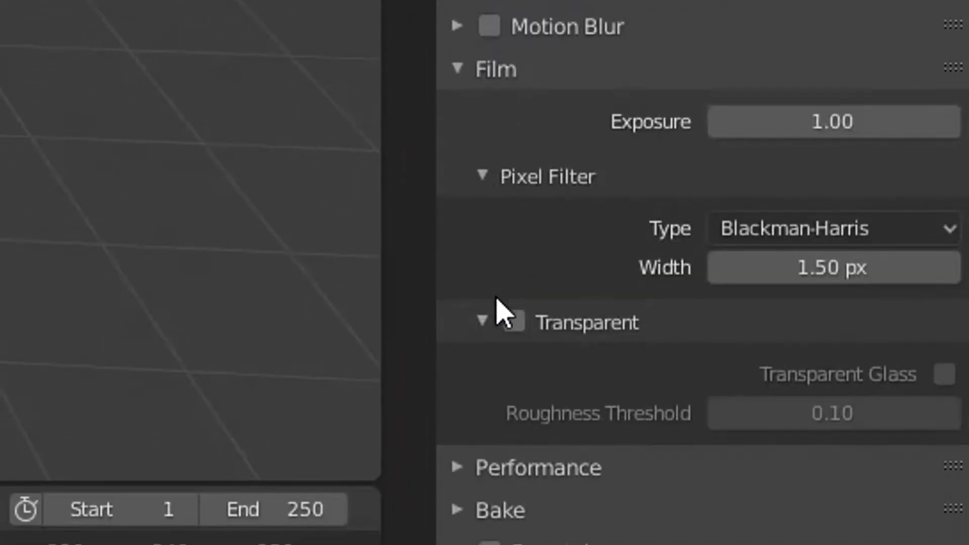
pyautogui.click(515, 324)
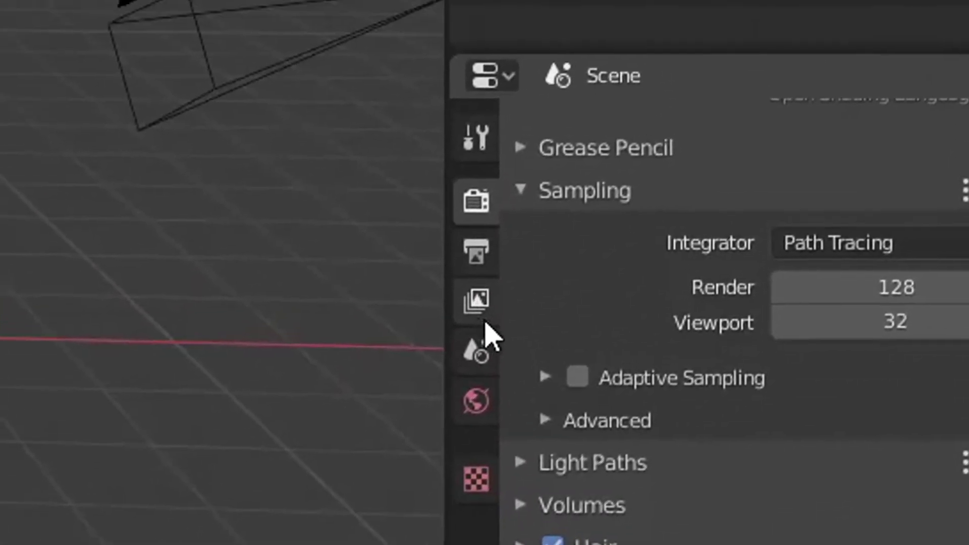
# Enable Denoising in the view layer properties.
pyautogui.click(480, 304)
pyautogui.scroll(-5, 515, 515)
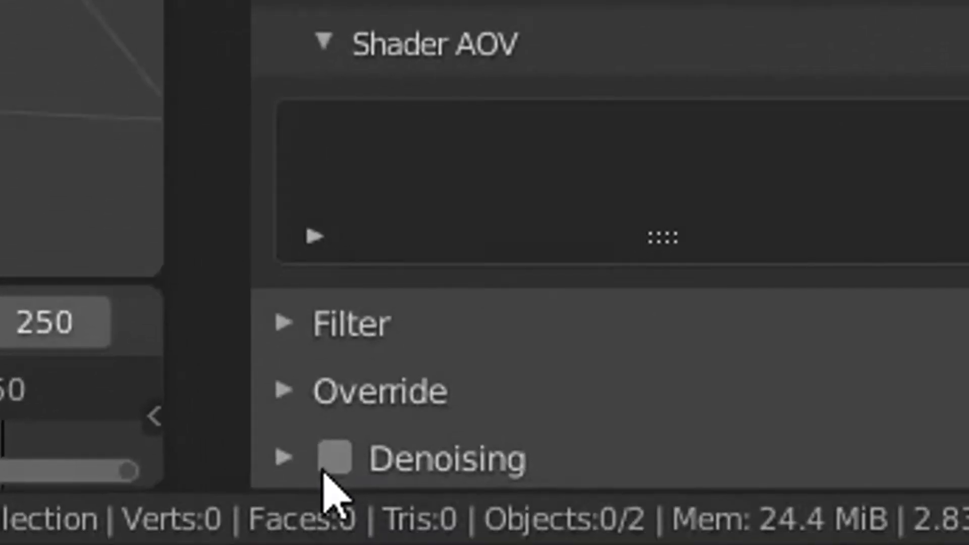
pyautogui.click(326, 469)
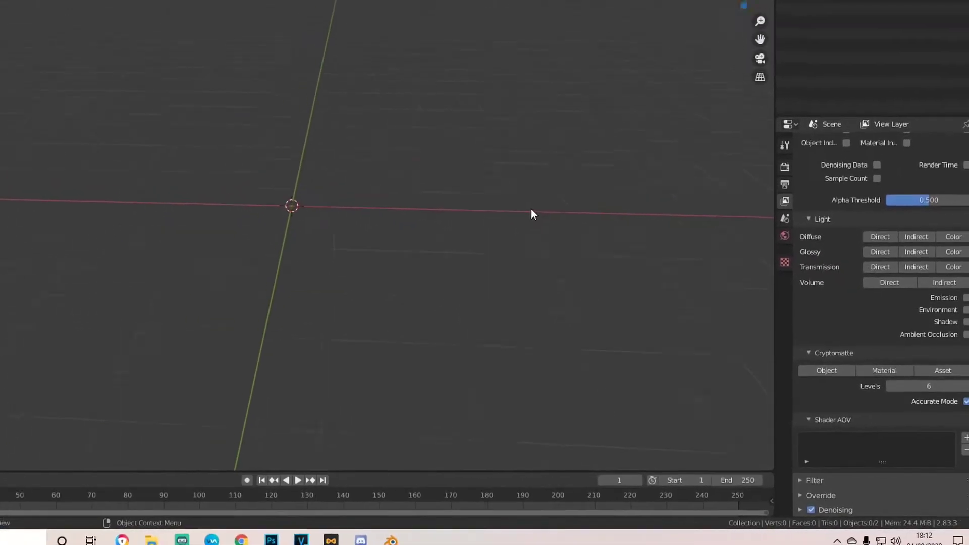
# Start appending from an external file and browse to the Characters folder in D:\GFX practice\blender models.
pyautogui.moveTo(531, 209); pyautogui.dragTo(474, 212, button='middle')
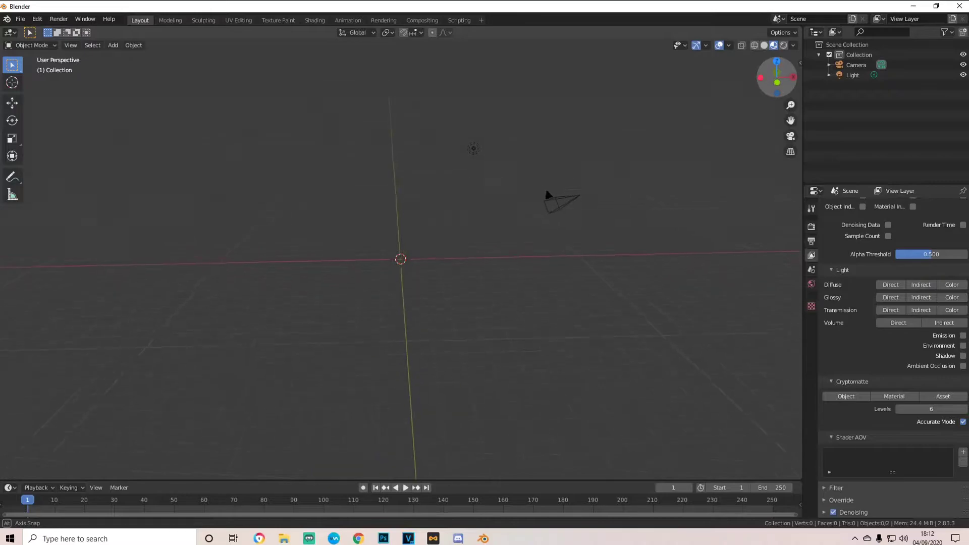
pyautogui.moveTo(782, 87); pyautogui.dragTo(766, 96)
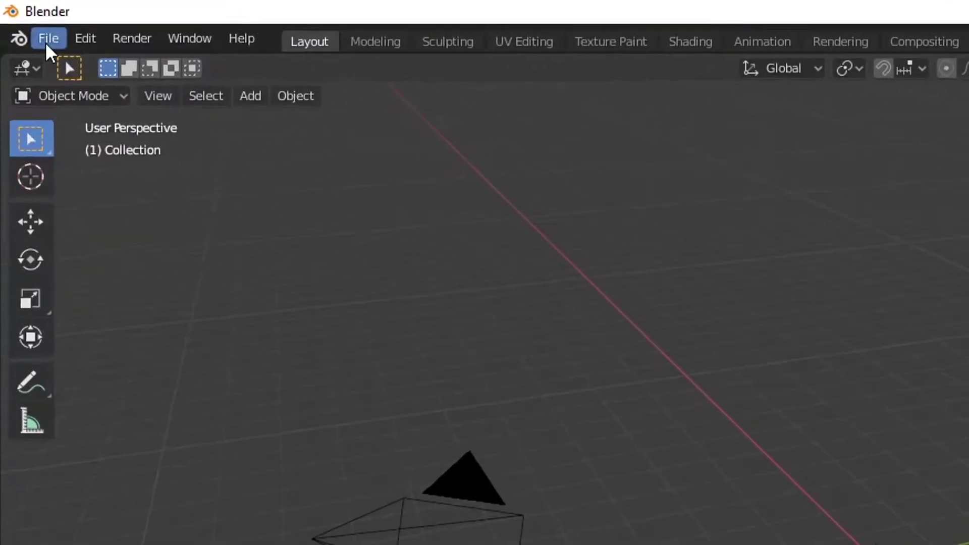
pyautogui.click(38, 30)
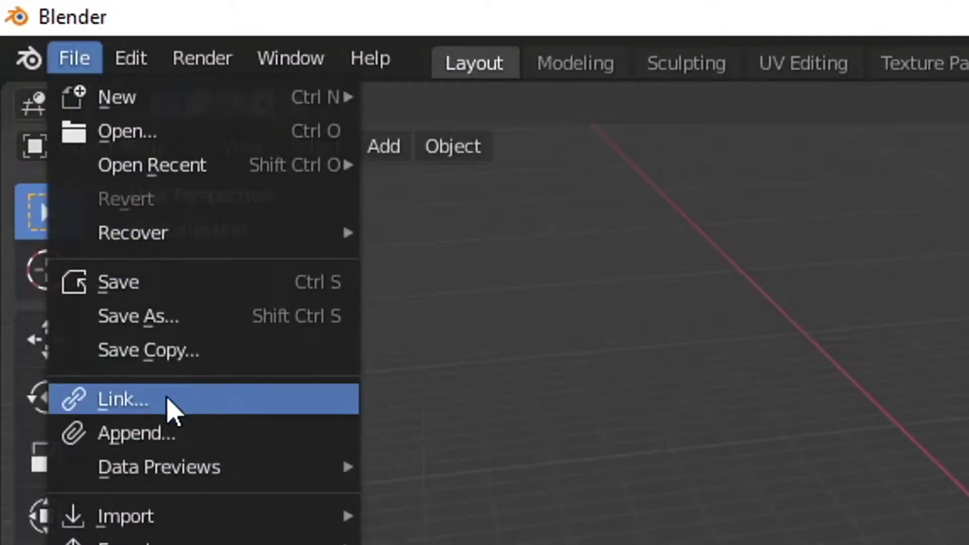
pyautogui.click(173, 434)
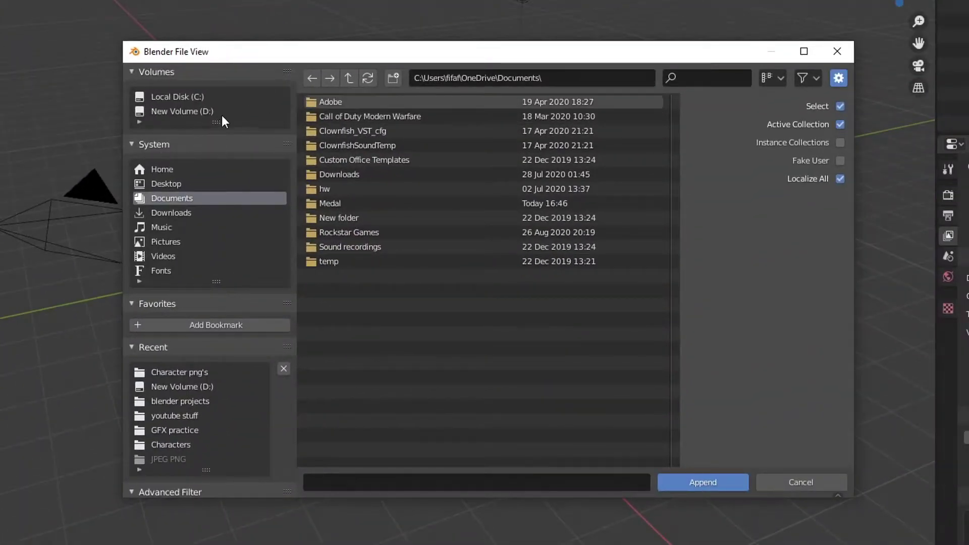
pyautogui.click(219, 111)
pyautogui.click(338, 278)
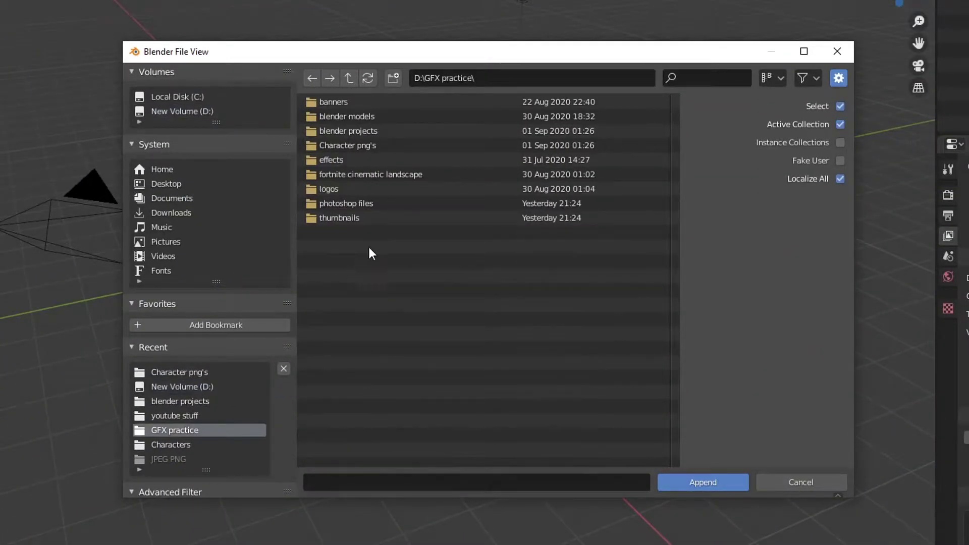
pyautogui.doubleClick(364, 118)
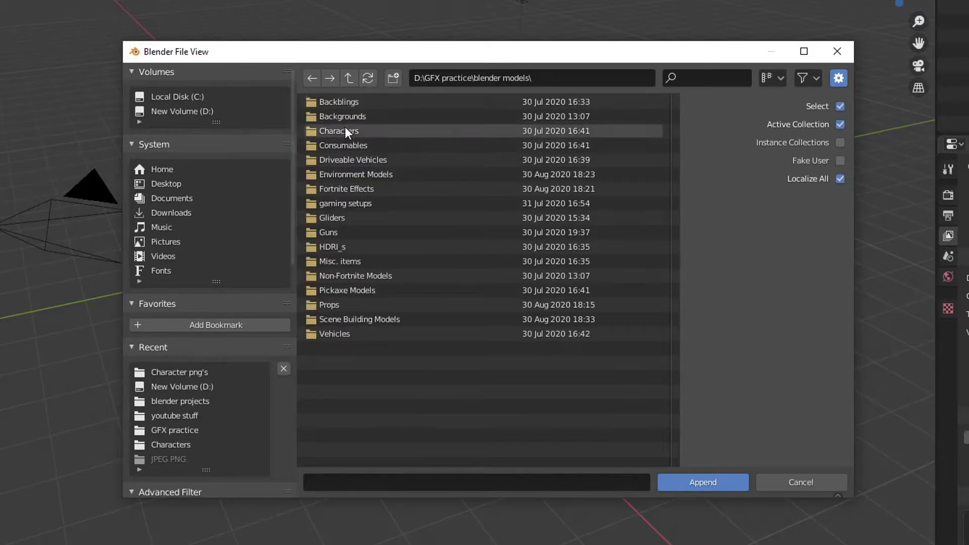
pyautogui.doubleClick(363, 136)
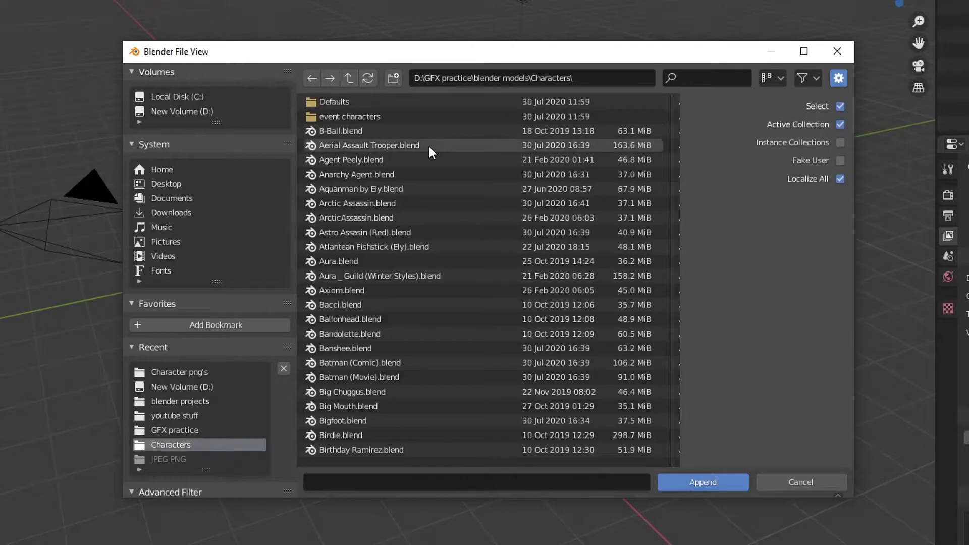
# Search for "sparkle" and append both objects from the Object folder of Sparkle Specialist.blend.
pyautogui.scroll(-20, 429, 147)
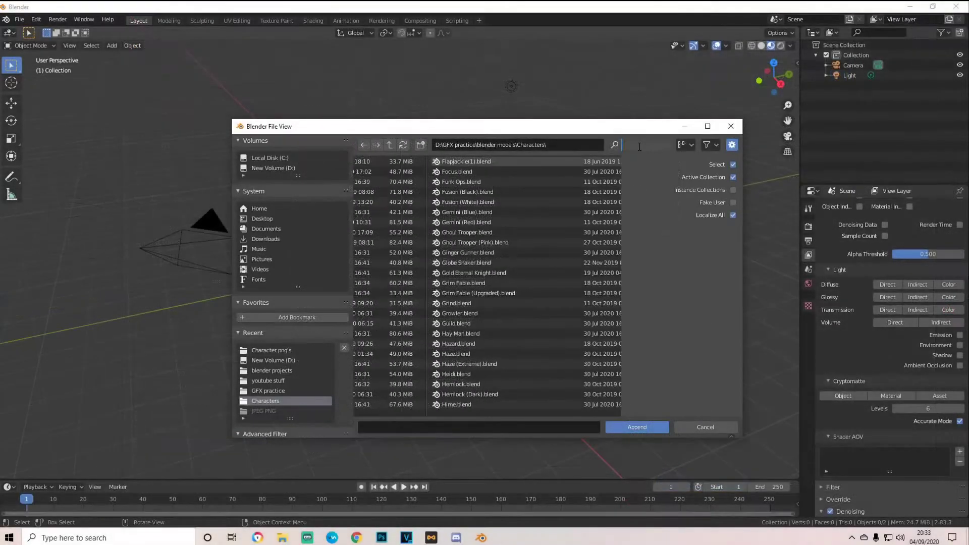
pyautogui.write('sparkle')
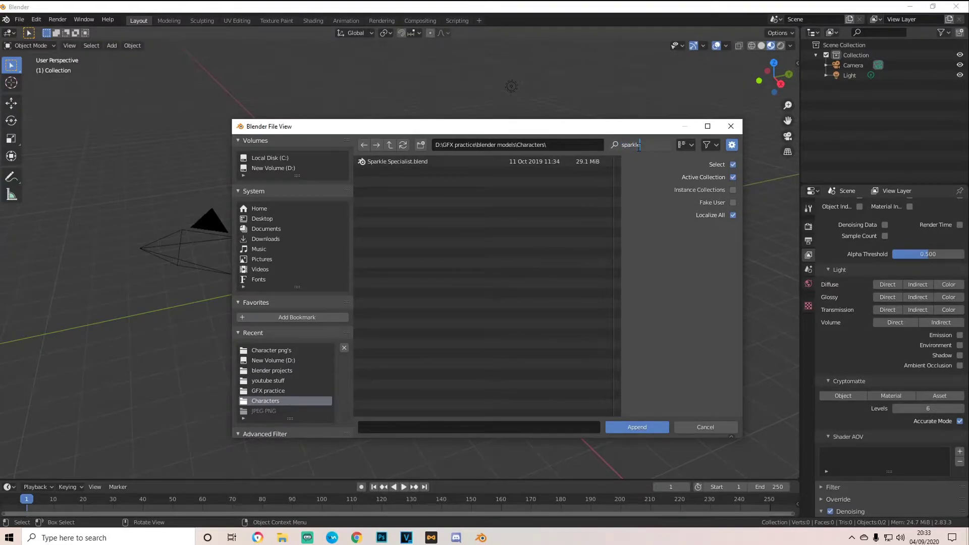
pyautogui.doubleClick(427, 159)
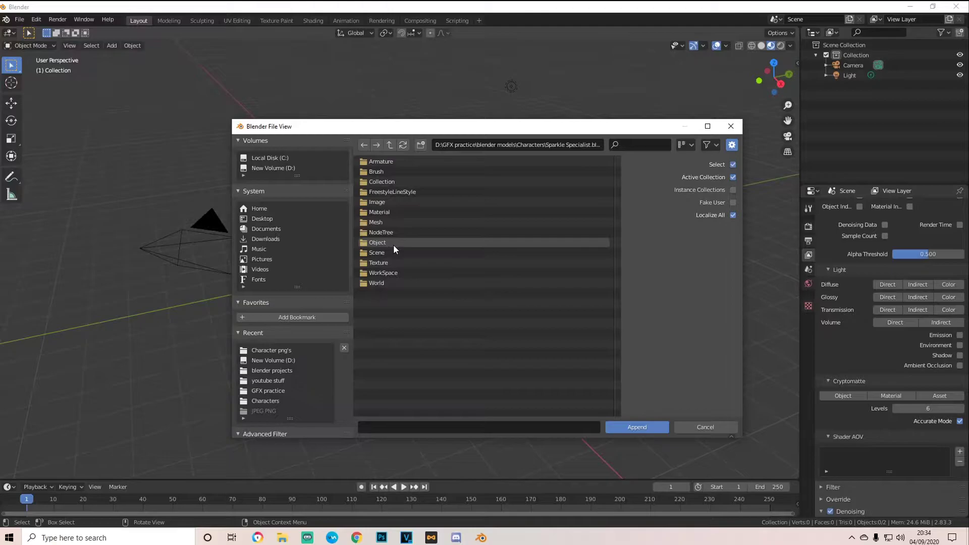
pyautogui.doubleClick(378, 243)
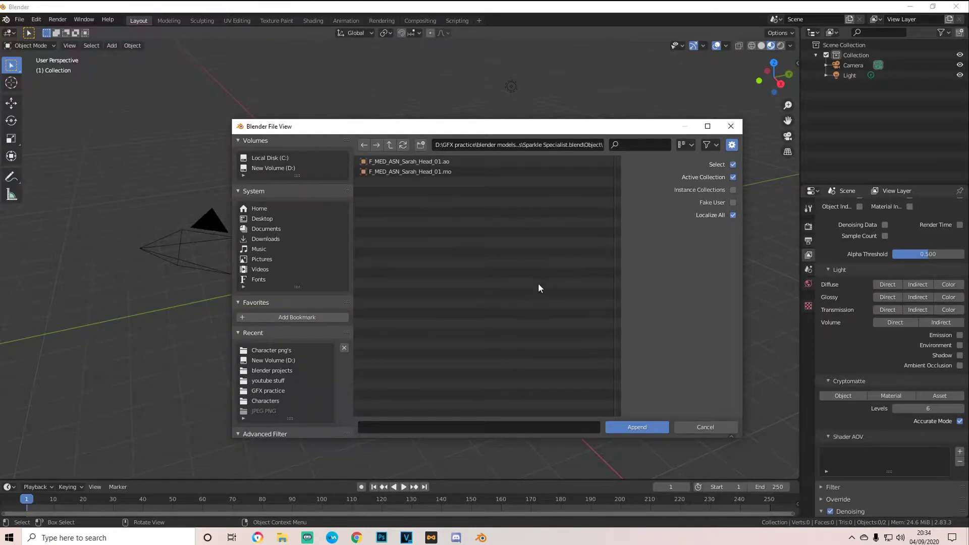
pyautogui.moveTo(407, 244); pyautogui.dragTo(441, 163)
pyautogui.click(629, 428)
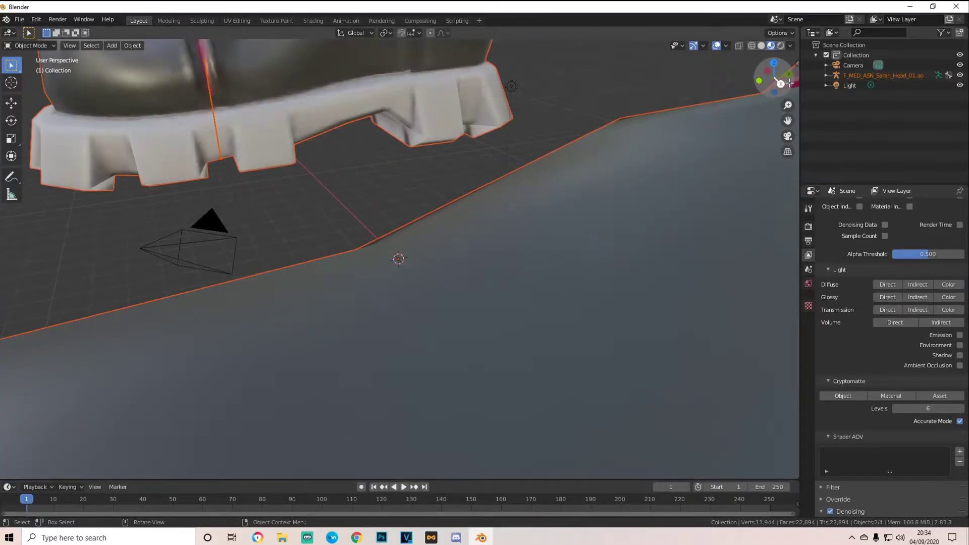
# Examine the appended character model up close from boots to head, and frame the figure in the viewport.
pyautogui.moveTo(790, 84); pyautogui.dragTo(787, 474)
pyautogui.scroll(-3, 757, 106)
pyautogui.scroll(-5, 757, 106)
pyautogui.moveTo(787, 263); pyautogui.dragTo(787, 384)
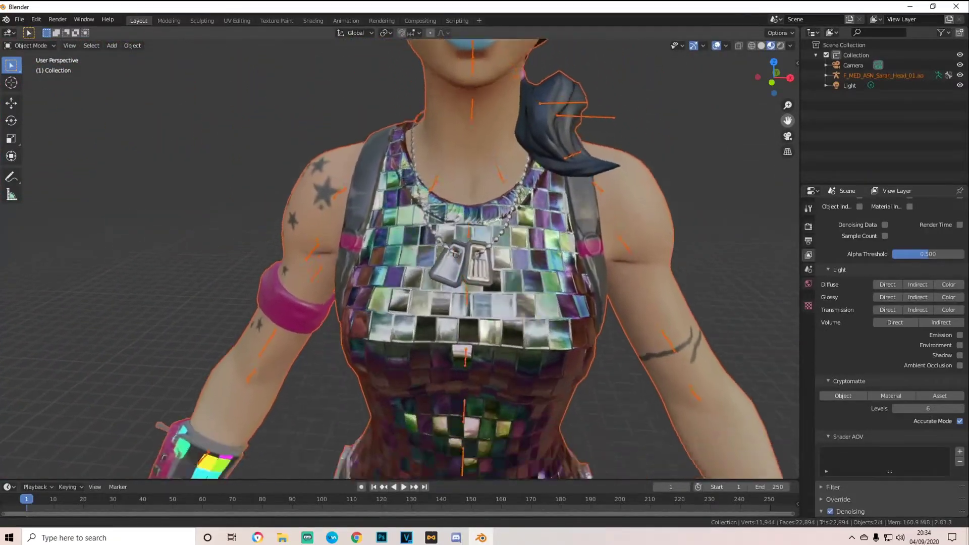
pyautogui.moveTo(788, 121); pyautogui.dragTo(782, 11)
pyautogui.scroll(6, 607, 206)
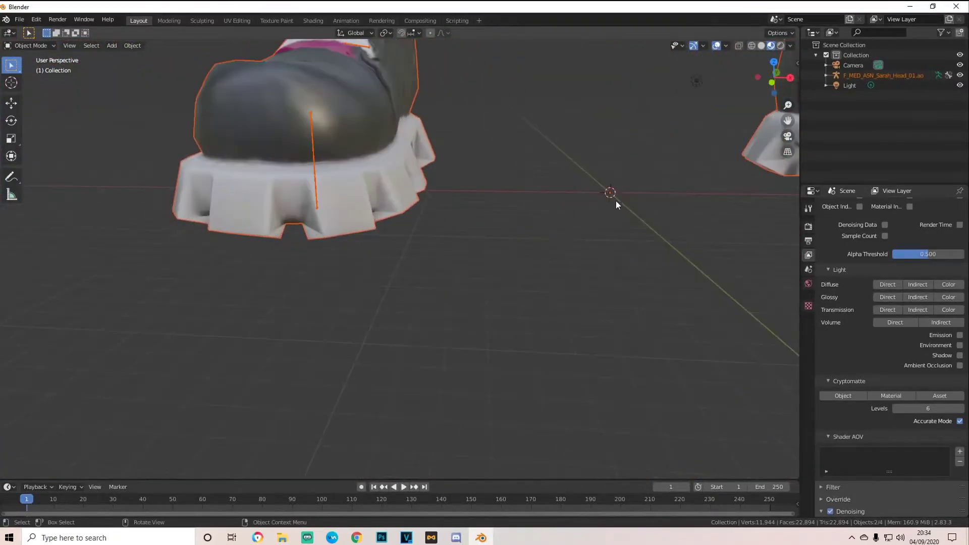
pyautogui.moveTo(788, 121); pyautogui.dragTo(595, 172)
pyautogui.scroll(2, 623, 156)
pyautogui.scroll(-2, 631, 153)
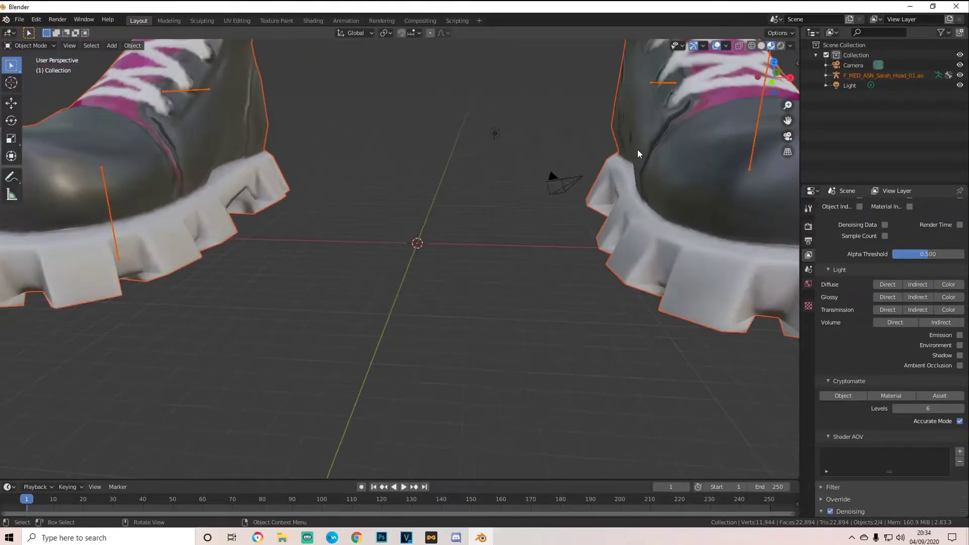
pyautogui.moveTo(780, 87); pyautogui.dragTo(786, 70)
pyautogui.moveTo(788, 120); pyautogui.dragTo(847, 280)
pyautogui.moveTo(784, 157); pyautogui.dragTo(815, 343)
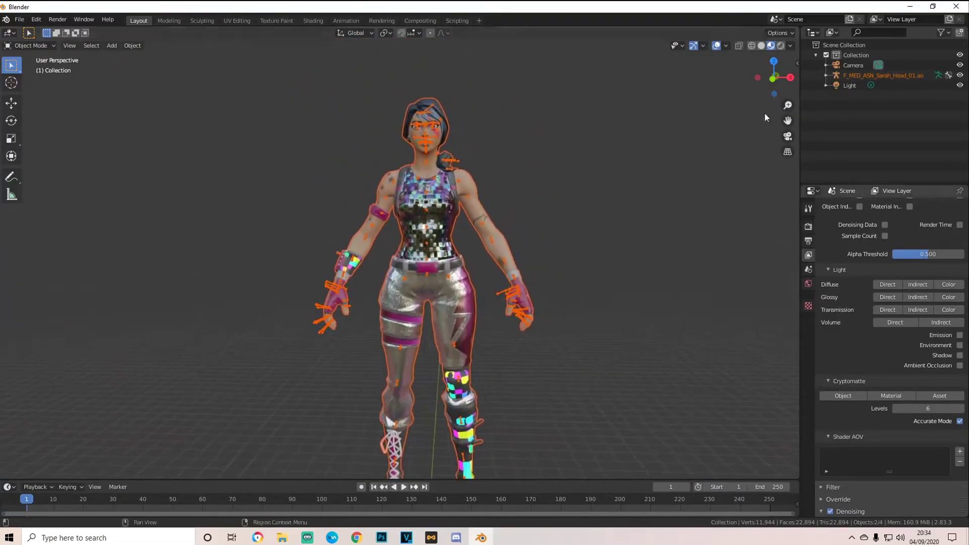
# Select the character's armature and switch it to Pose Mode.
pyautogui.click(428, 140)
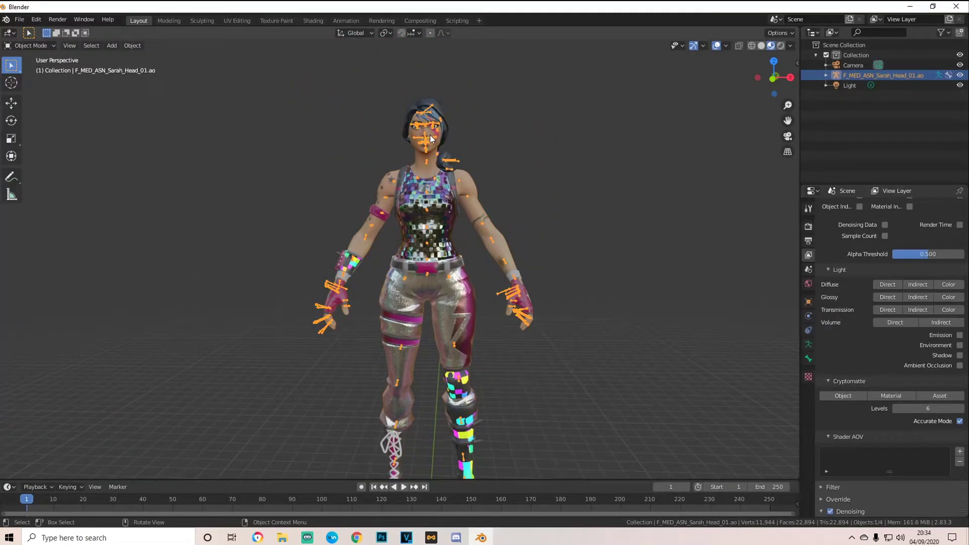
pyautogui.click(415, 184)
pyautogui.click(373, 225)
pyautogui.click(50, 47)
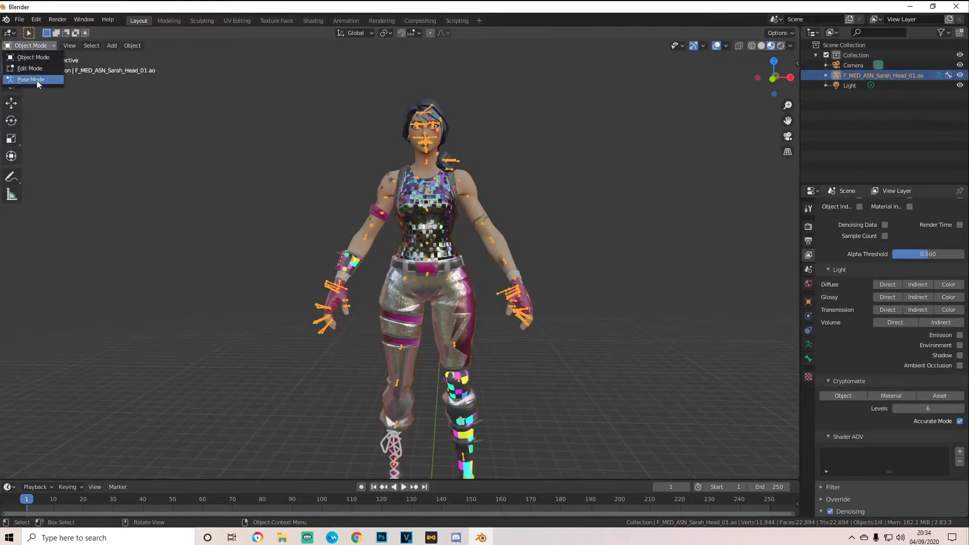
pyautogui.click(37, 80)
# Rotate the upperarm_r bone so the character's right arm swings slightly outward from the body.
pyautogui.click(394, 179)
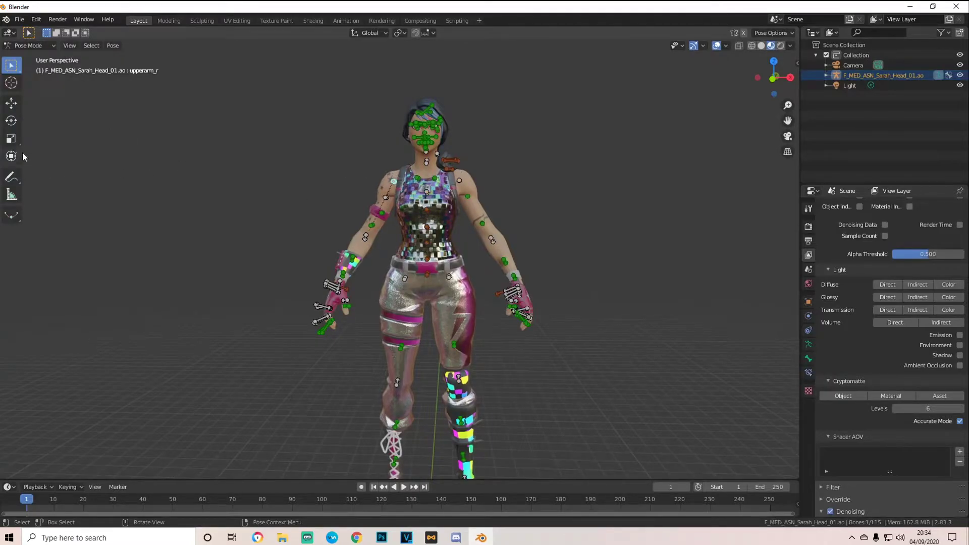
pyautogui.click(11, 122)
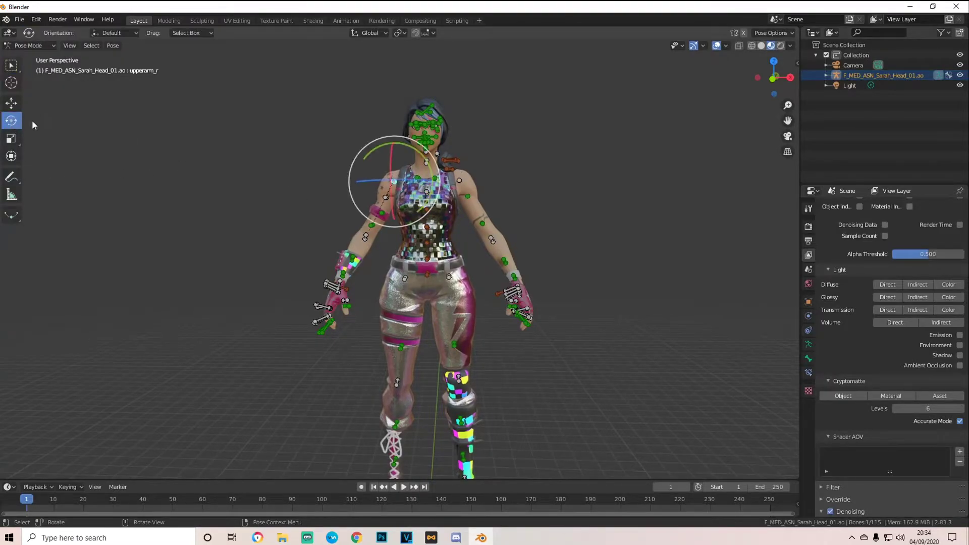
pyautogui.moveTo(413, 148); pyautogui.dragTo(393, 104)
# Try to reposition the upperarm_r bone with the Move tool, undo the attempt and clear the bone selection.
pyautogui.click(12, 103)
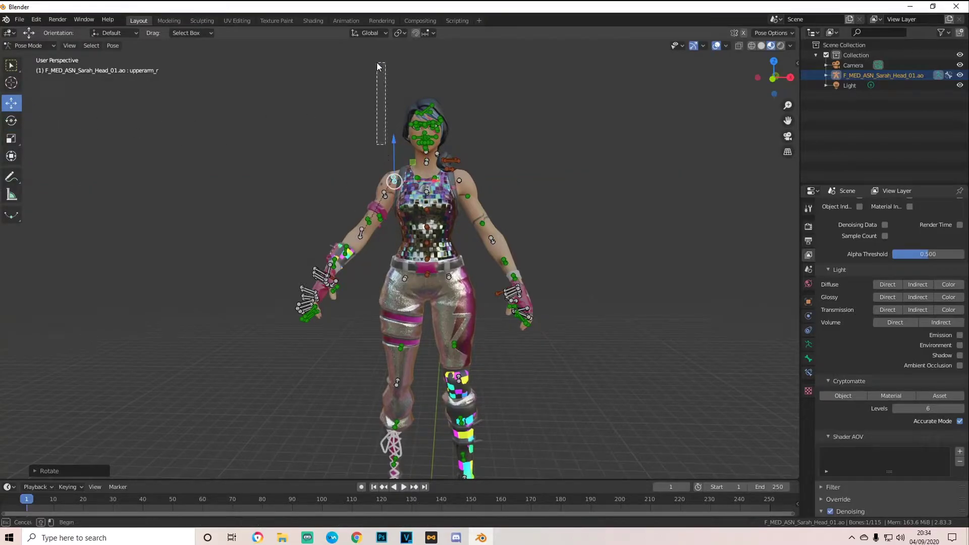
pyautogui.moveTo(377, 66); pyautogui.dragTo(398, 93)
pyautogui.click(398, 173)
pyautogui.hotkey('ctrl', 'z')
pyautogui.click(475, 132)
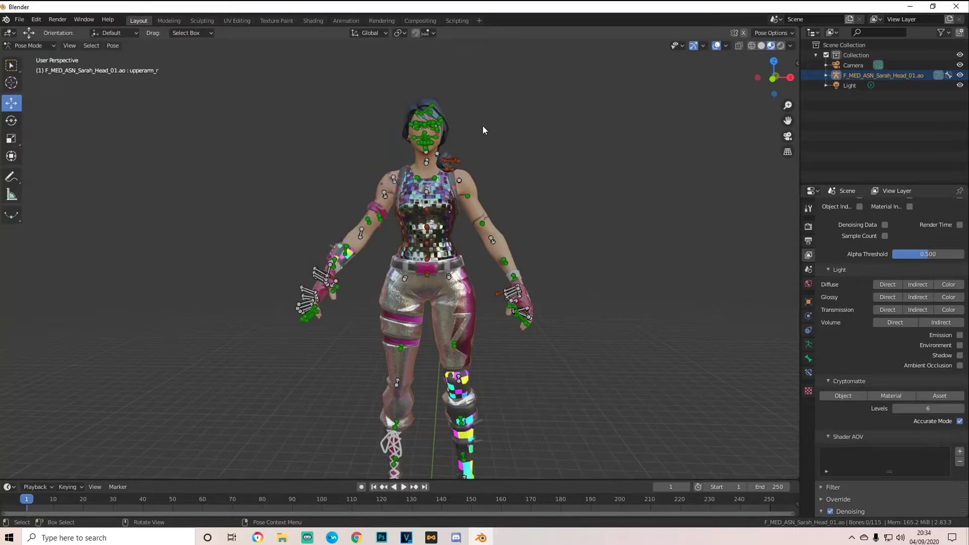
# Start another append and browse up from Sparkle Specialist.blend to the Guns folder in blender models.
pyautogui.moveTo(772, 83)
pyautogui.mouseDown()
pyautogui.moveTo(795, 114)
pyautogui.moveTo(762, 87)
pyautogui.moveTo(764, 76)
pyautogui.moveTo(754, 78)
pyautogui.moveTo(774, 80)
pyautogui.mouseUp()
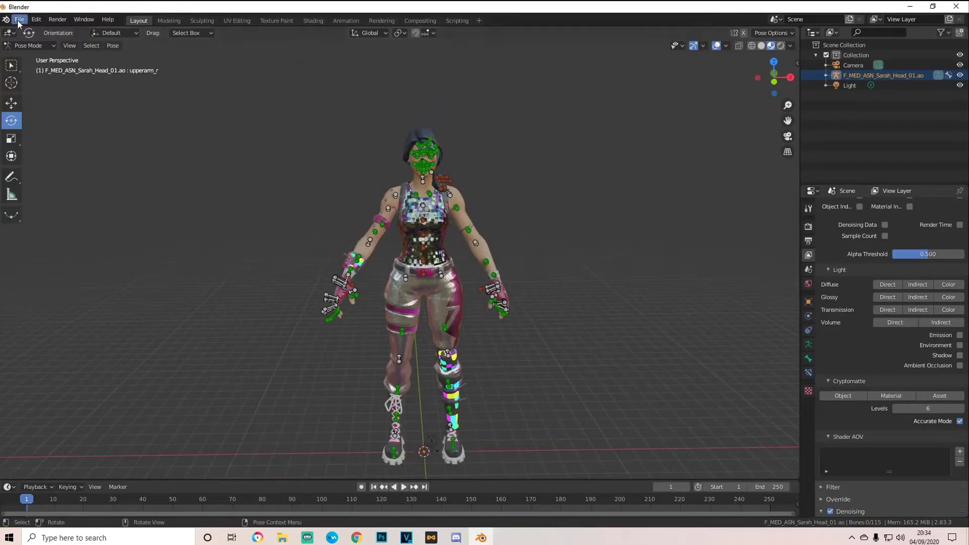
pyautogui.click(19, 19)
pyautogui.click(38, 131)
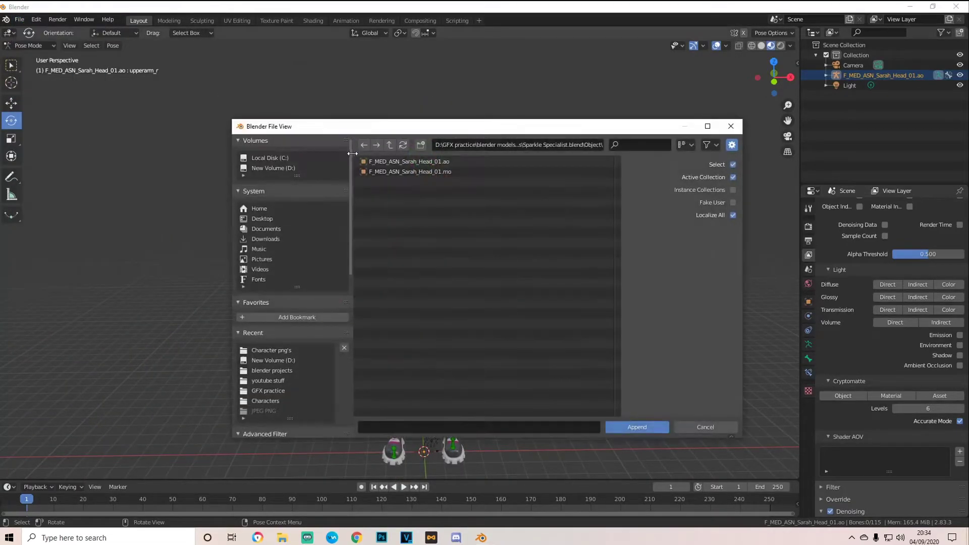
pyautogui.click(389, 146)
pyautogui.click(389, 145)
pyautogui.click(389, 145)
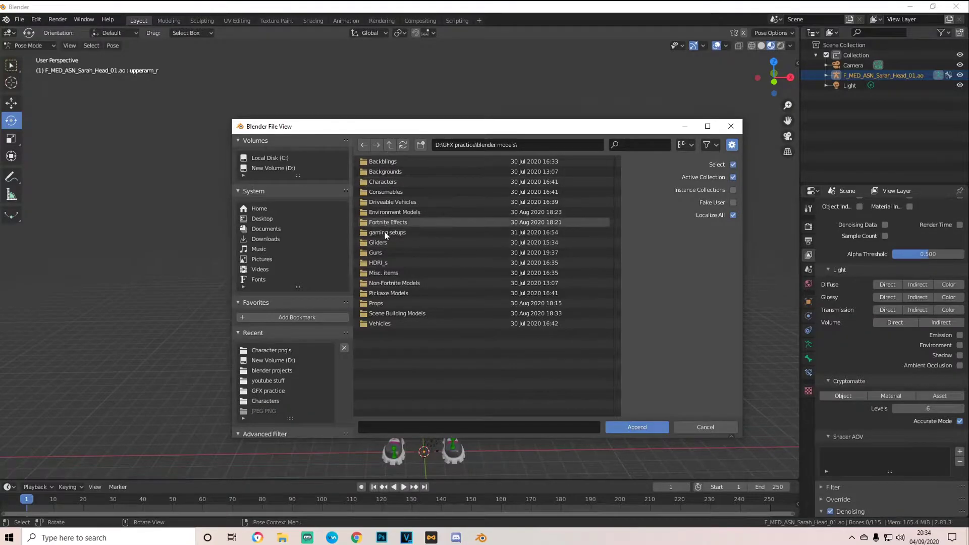
pyautogui.doubleClick(393, 253)
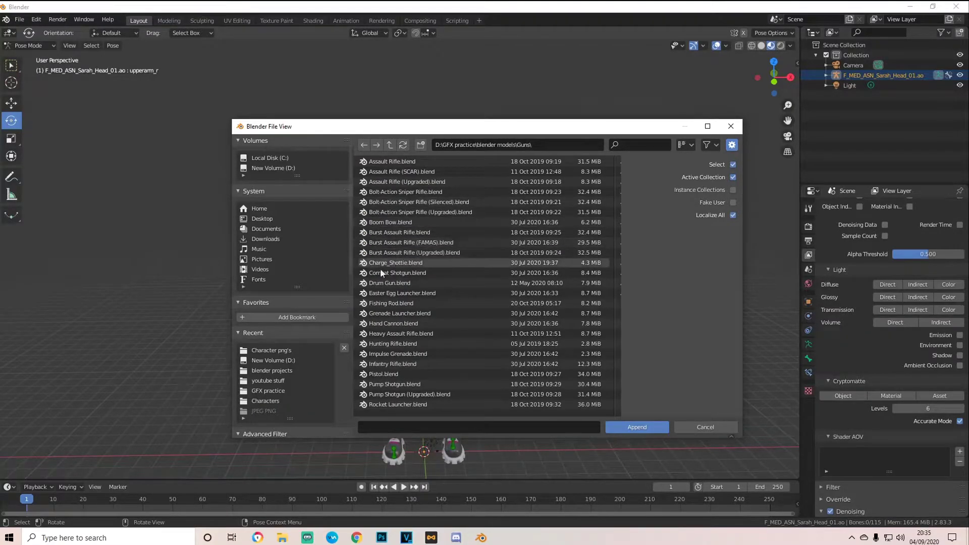
# Append all objects from the Object folder of Drum Gun.blend, leaving Charge_Shottie.blend unused.
pyautogui.doubleClick(397, 263)
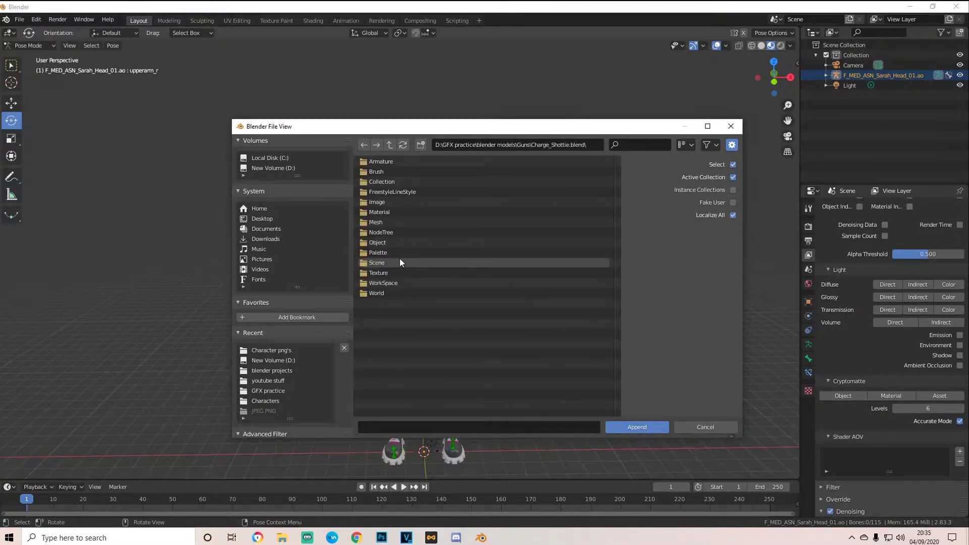
pyautogui.click(390, 145)
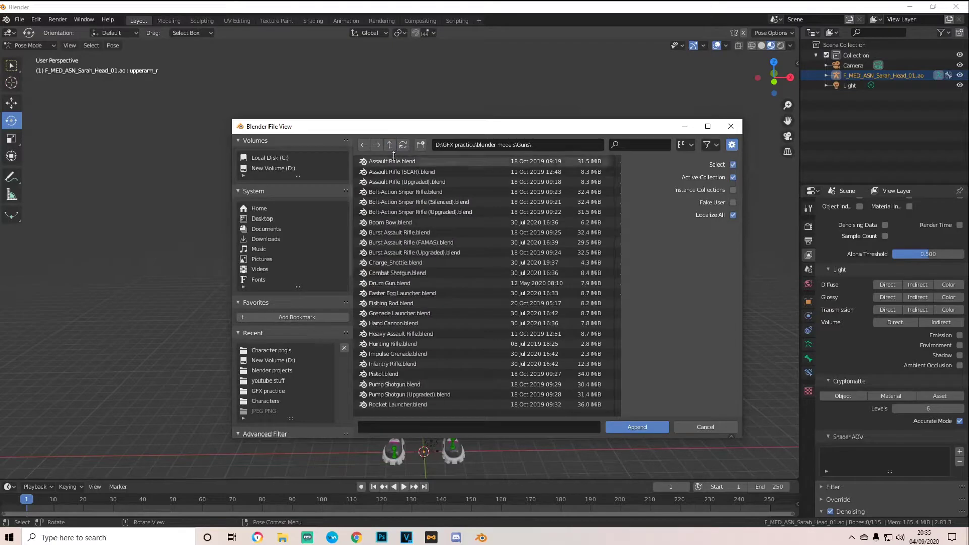
pyautogui.doubleClick(411, 283)
pyautogui.doubleClick(401, 242)
pyautogui.moveTo(408, 216); pyautogui.dragTo(414, 157)
pyautogui.click(637, 427)
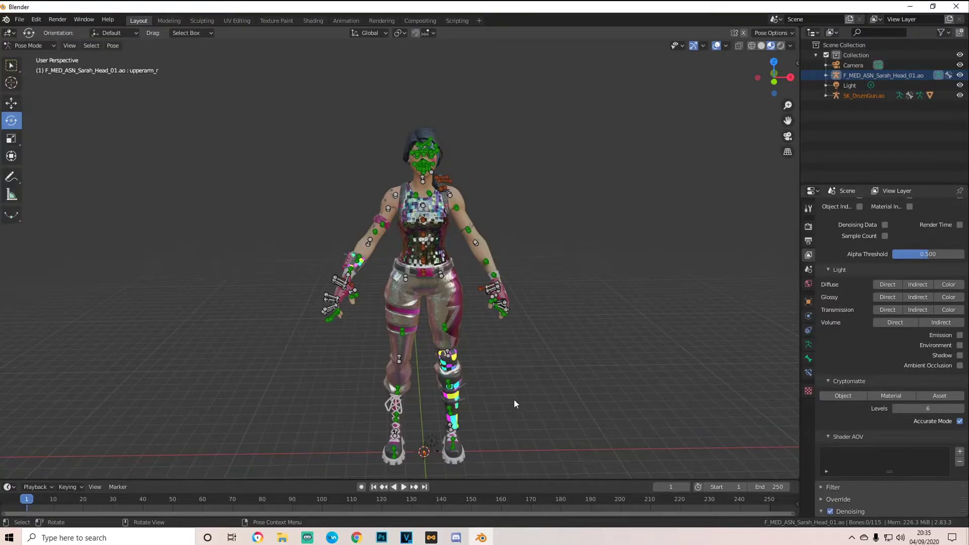
# Examine the appended drum gun at the scene origin between the character's feet.
pyautogui.scroll(5, 538, 400)
pyautogui.moveTo(785, 120); pyautogui.dragTo(722, 111)
pyautogui.scroll(3, 530, 251)
pyautogui.scroll(5, 531, 255)
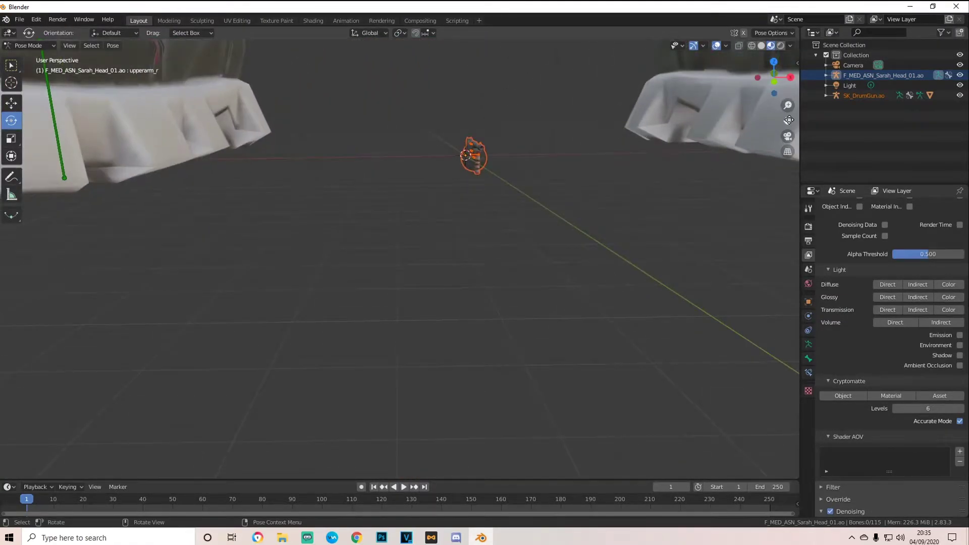
pyautogui.moveTo(789, 120); pyautogui.dragTo(799, 238)
pyautogui.scroll(2, 631, 125)
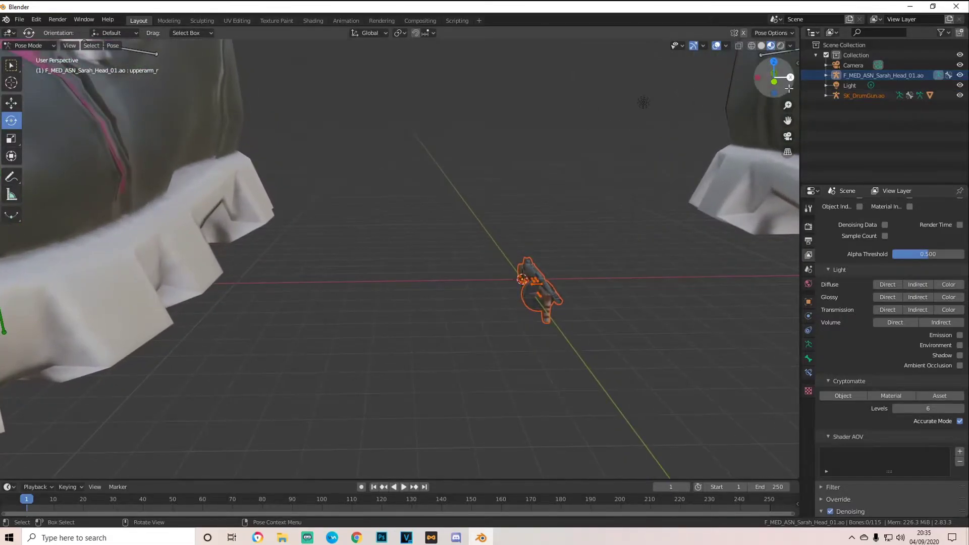
pyautogui.moveTo(789, 89)
pyautogui.mouseDown()
pyautogui.moveTo(853, 83)
pyautogui.moveTo(764, 103)
pyautogui.moveTo(788, 93)
pyautogui.mouseUp()
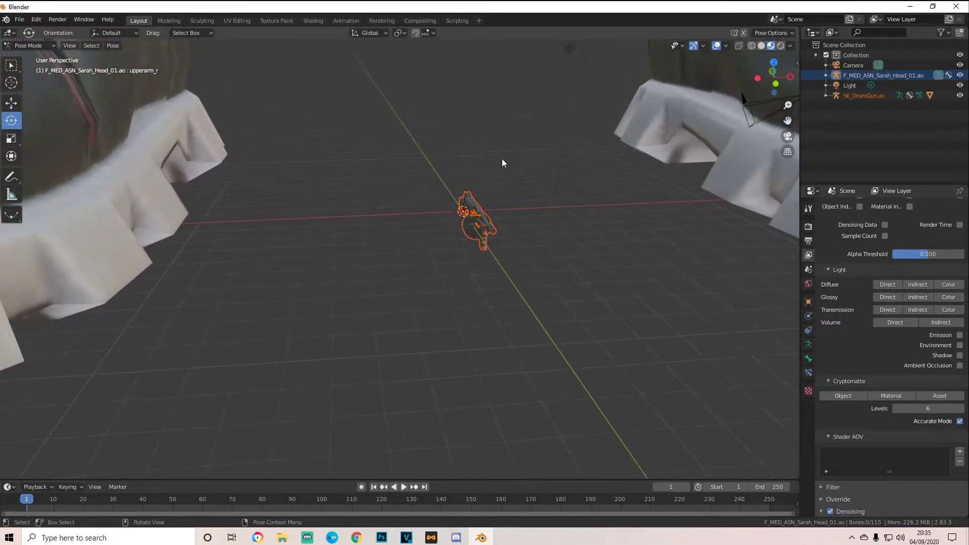
pyautogui.scroll(-2, 348, 193)
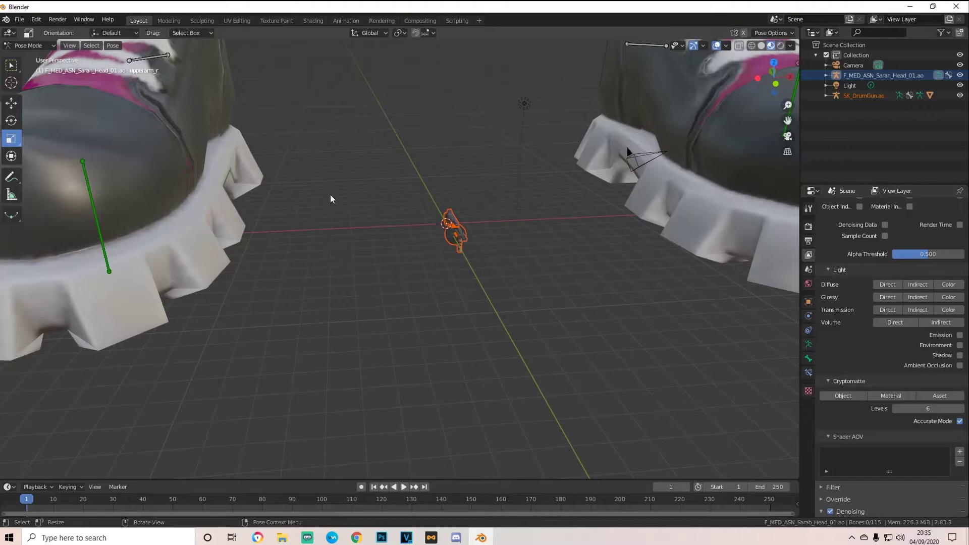
# Try to box-select the drum gun with the Scale tool active while in Pose Mode.
pyautogui.moveTo(418, 196); pyautogui.dragTo(494, 268)
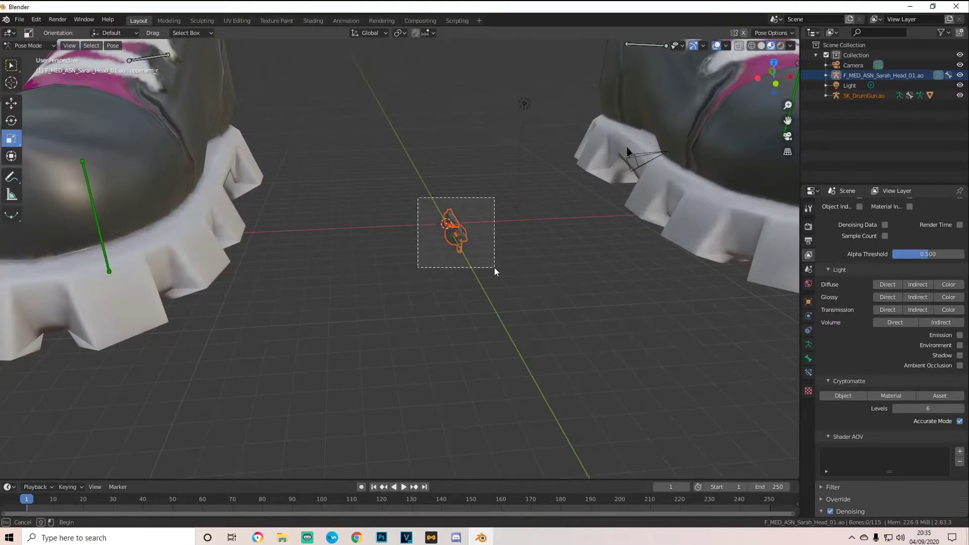
pyautogui.scroll(-10, 742, 144)
pyautogui.moveTo(774, 80)
pyautogui.mouseDown()
pyautogui.moveTo(763, 82)
pyautogui.moveTo(780, 83)
pyautogui.mouseUp()
pyautogui.moveTo(788, 120); pyautogui.dragTo(817, 440)
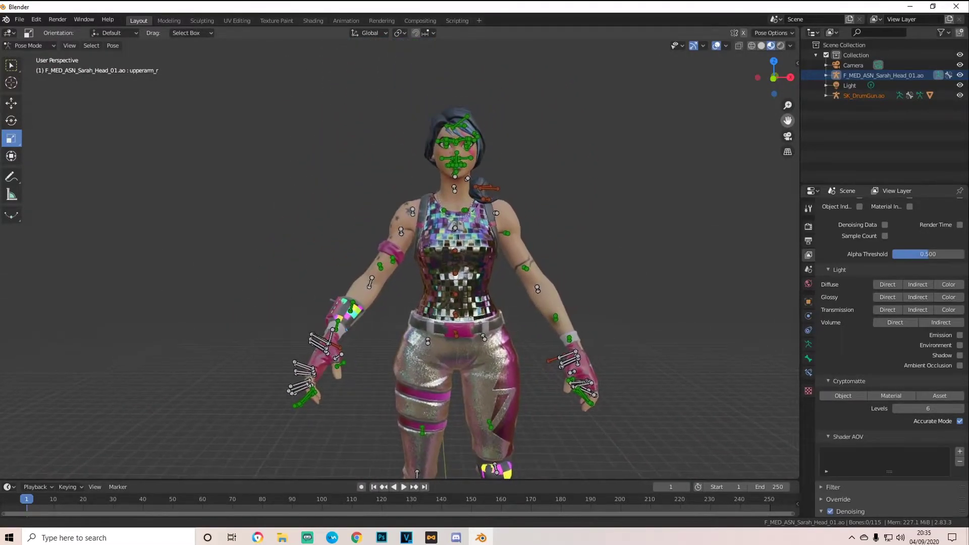
# Look over the finished character renders in the Character png's folder and close that folder window.
pyautogui.scroll(-2, 727, 133)
pyautogui.moveTo(787, 120); pyautogui.dragTo(710, 132)
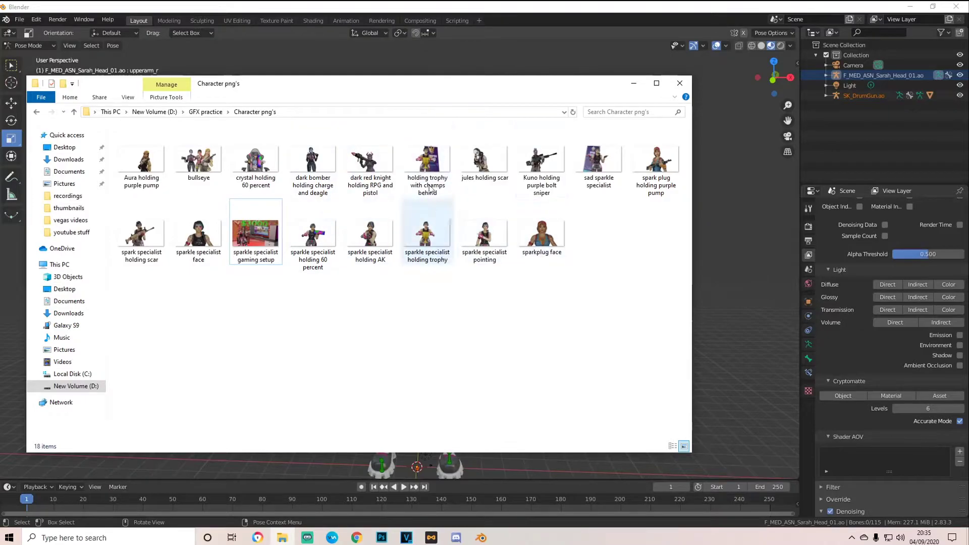
pyautogui.click(679, 84)
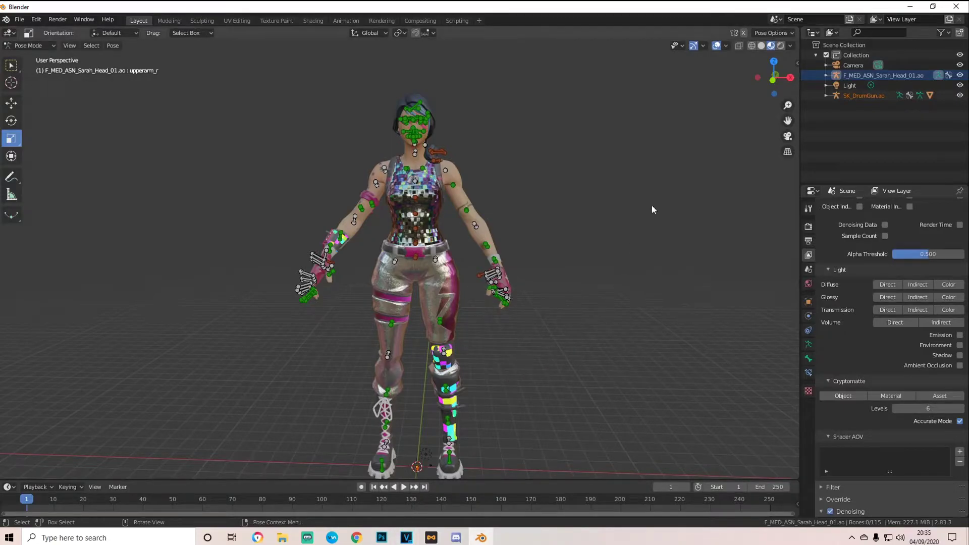
pyautogui.moveTo(774, 78); pyautogui.dragTo(796, 97)
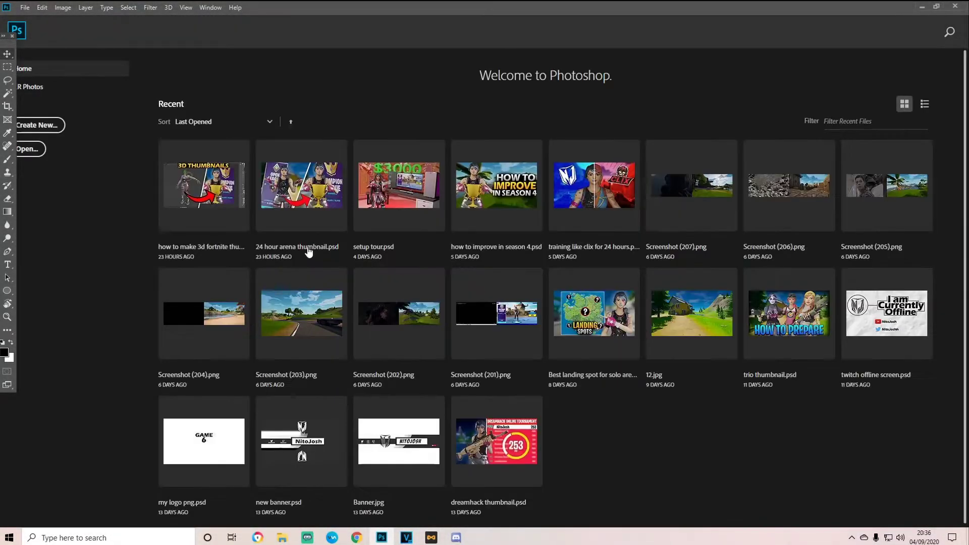
# In Photoshop, create a 1920 x 1080 px document at 72 ppi and embed "sparkle specialist holding 60 percent" from the Character png's folder.
pyautogui.click(49, 128)
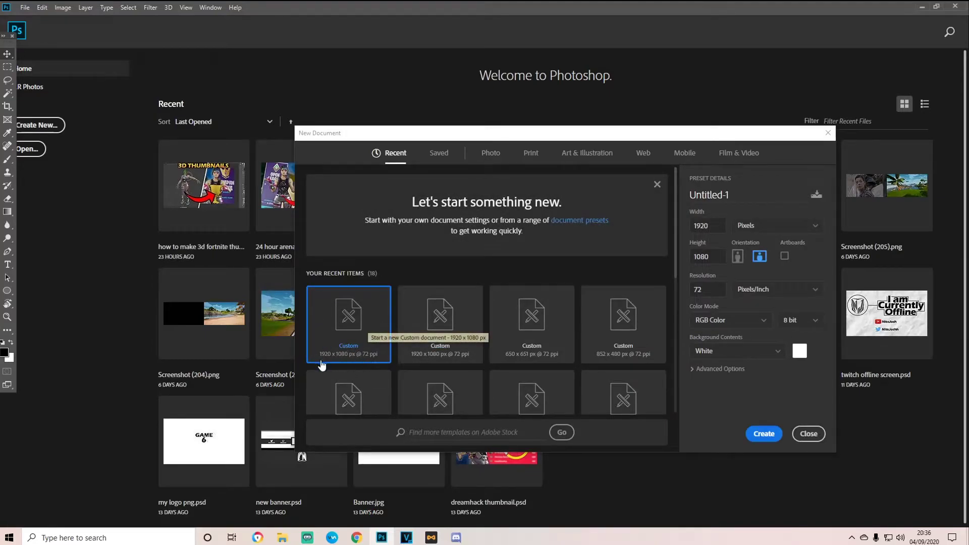
pyautogui.click(763, 434)
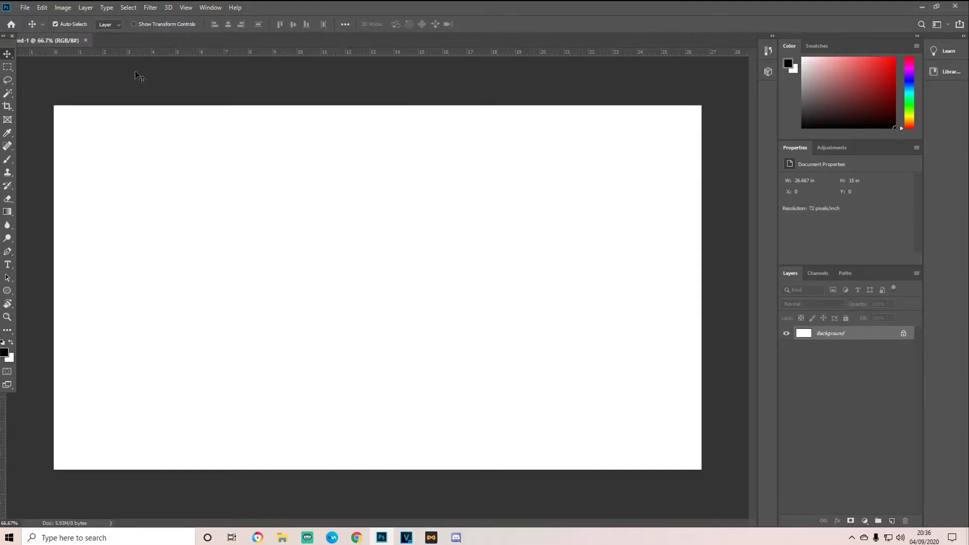
pyautogui.click(22, 6)
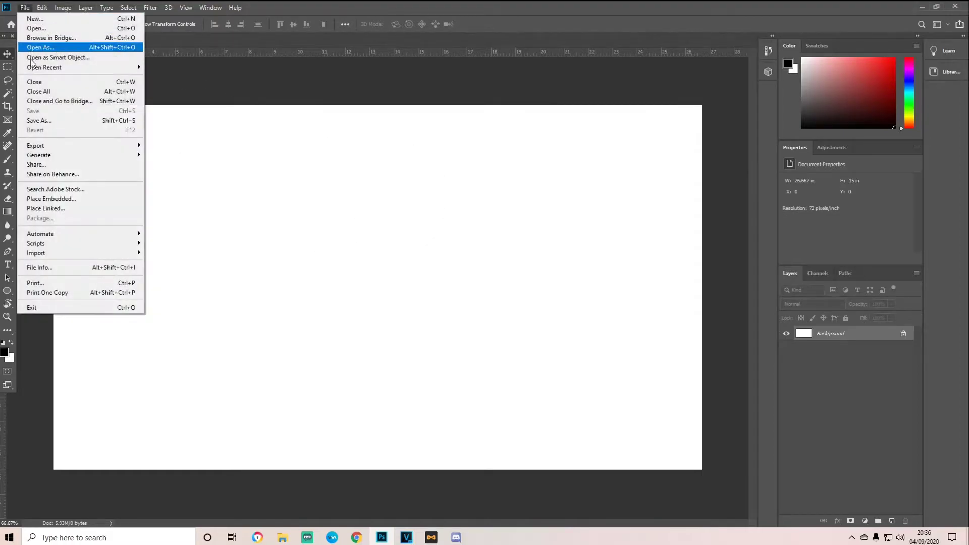
pyautogui.click(60, 195)
pyautogui.click(48, 25)
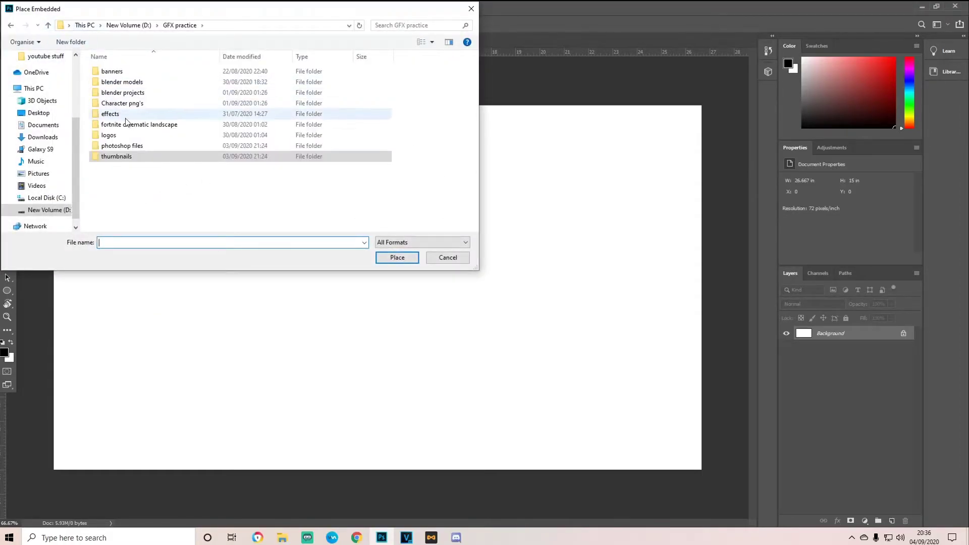
pyautogui.doubleClick(135, 103)
pyautogui.scroll(-1, 351, 212)
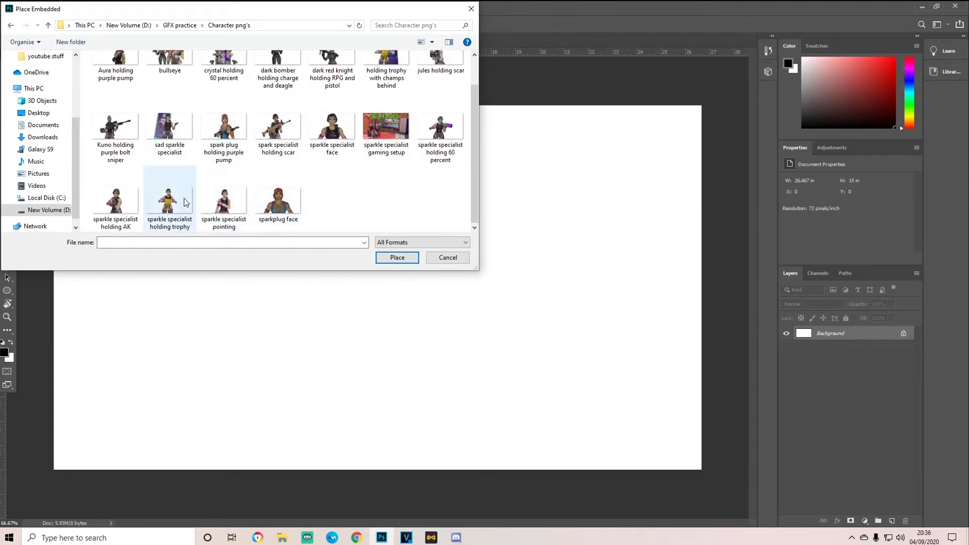
pyautogui.click(443, 129)
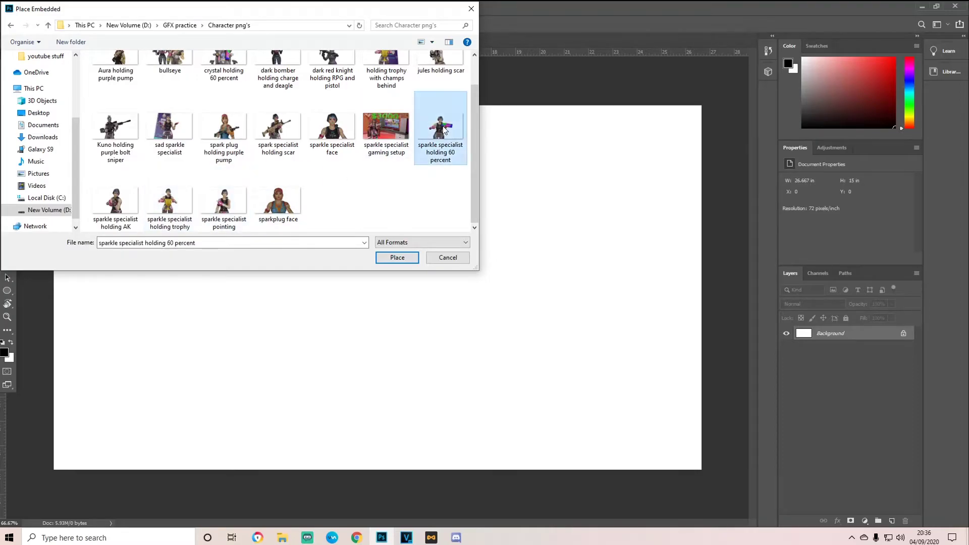
pyautogui.doubleClick(445, 130)
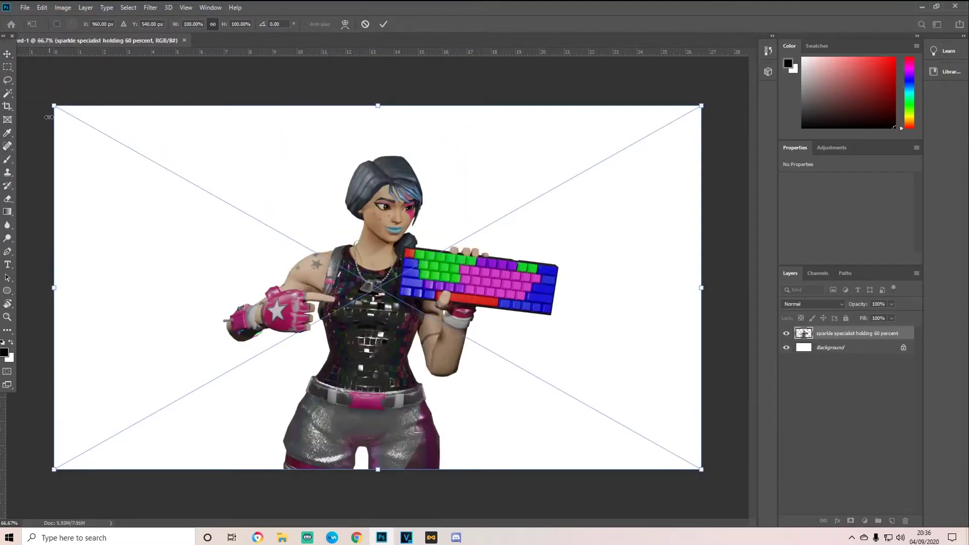
# Enlarge the placed character beyond its original size and position it near the middle of the canvas.
pyautogui.moveTo(50, 108); pyautogui.dragTo(4, 51)
pyautogui.moveTo(322, 224); pyautogui.dragTo(373, 231)
pyautogui.press('Return')
pyautogui.moveTo(376, 280); pyautogui.dragTo(388, 280)
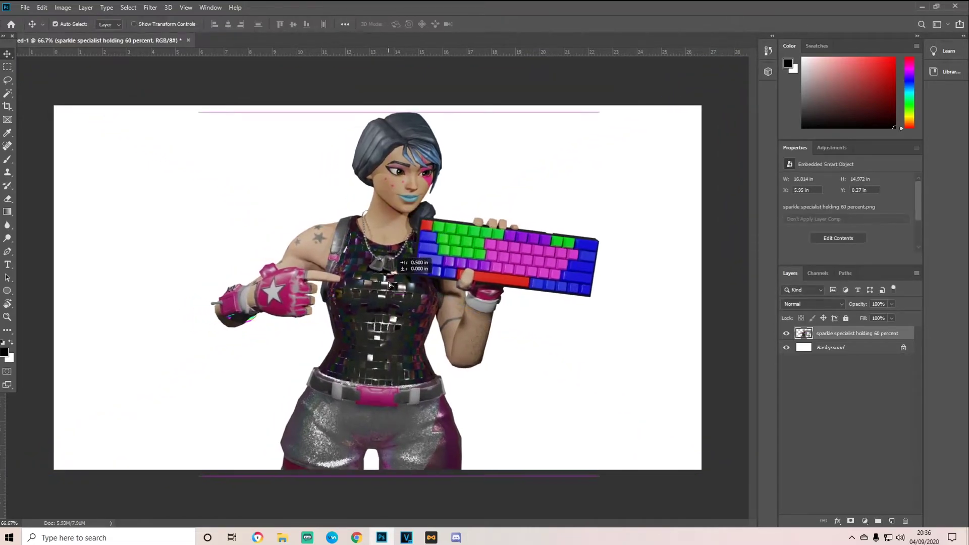
# Delete the white Background layer, leaving only the character layer.
pyautogui.click(787, 348)
pyautogui.click(818, 348)
pyautogui.press('Delete')
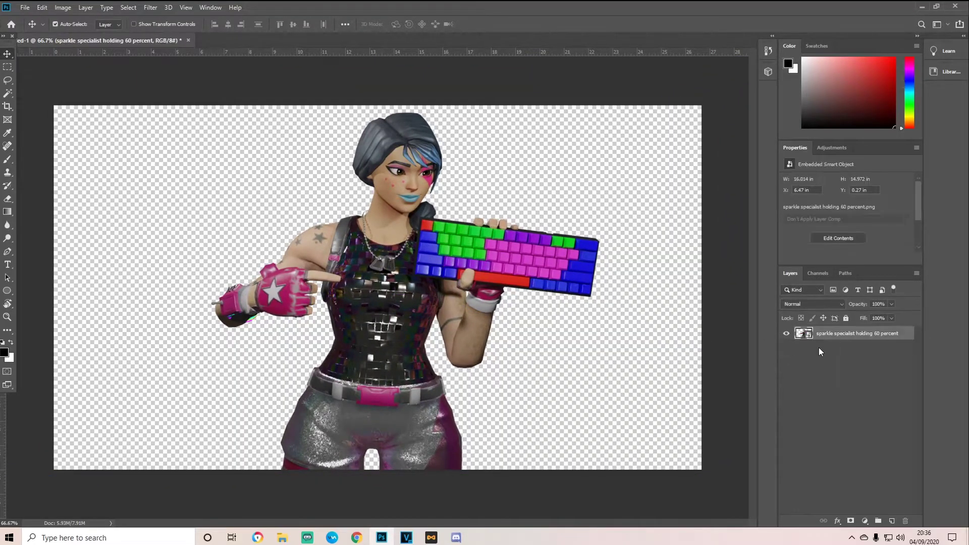
# Embed image 18 from the fortnite cinematic landscape folder and move its layer below the character.
pyautogui.click(22, 7)
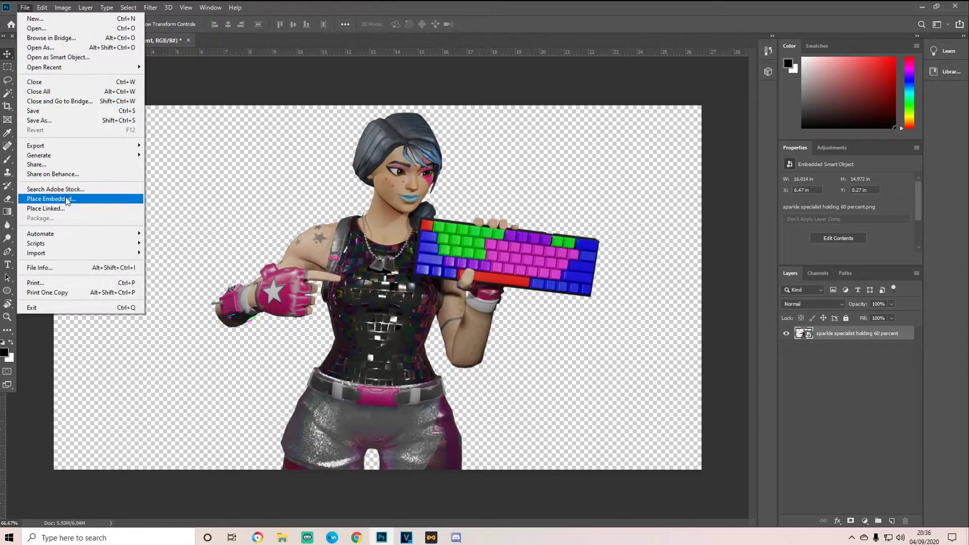
pyautogui.click(68, 198)
pyautogui.click(48, 25)
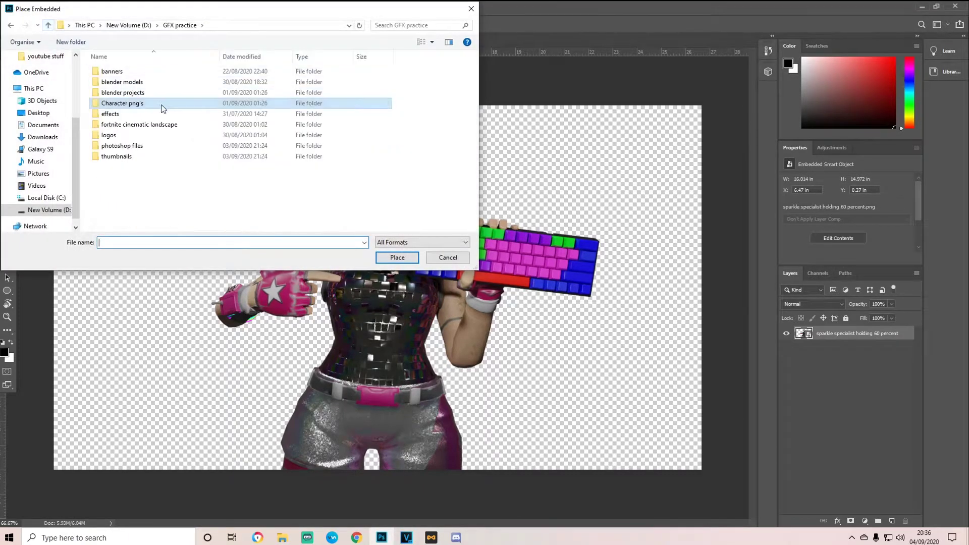
pyautogui.click(158, 127)
pyautogui.doubleClick(158, 130)
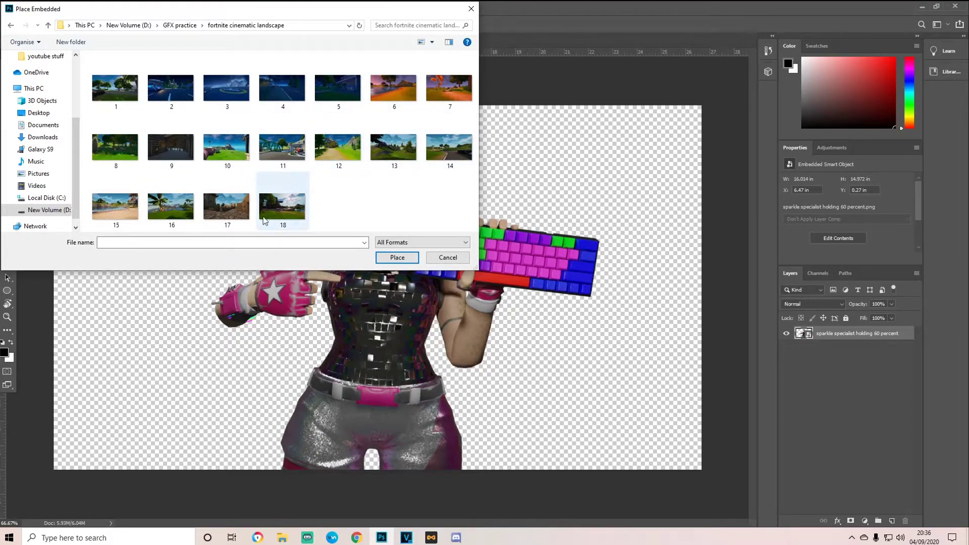
pyautogui.doubleClick(276, 223)
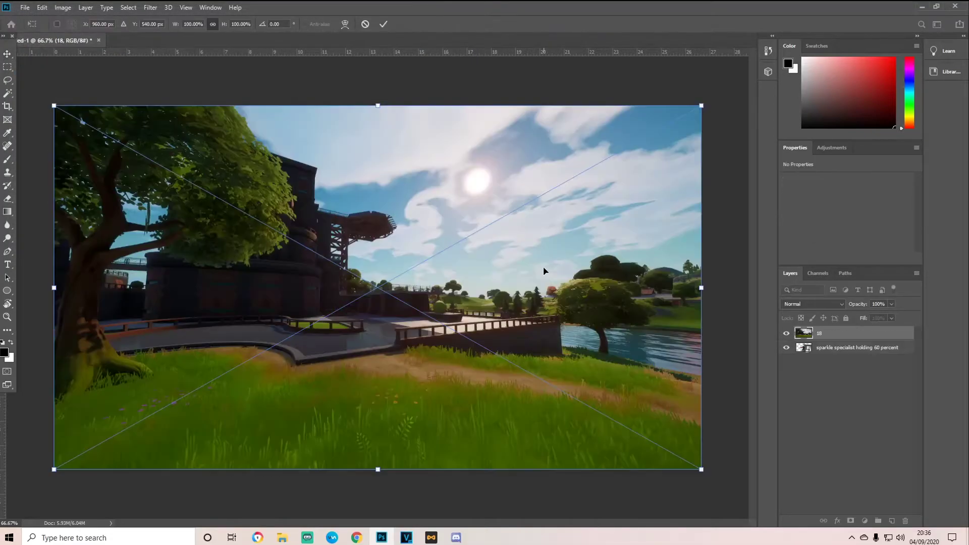
pyautogui.press('Return')
pyautogui.moveTo(828, 334); pyautogui.dragTo(833, 356)
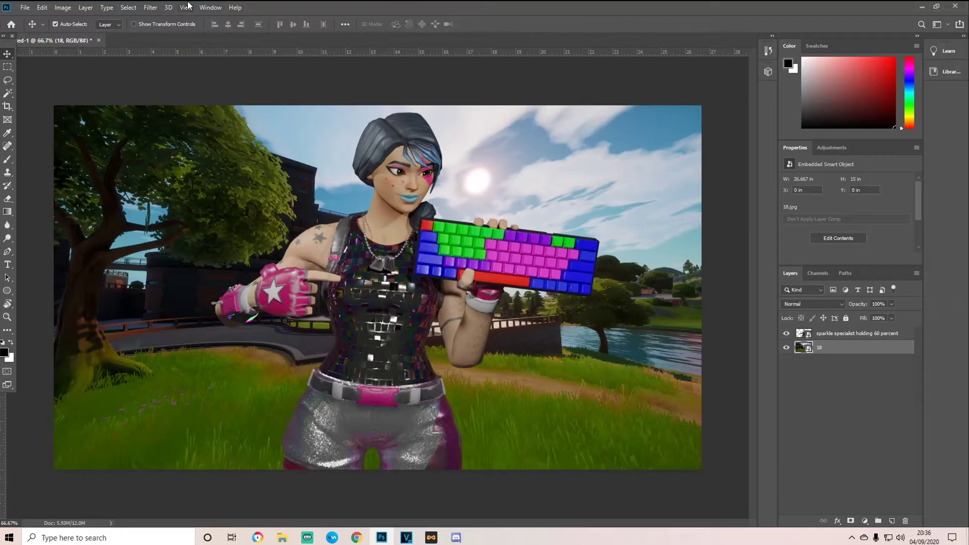
# Apply a Gaussian Blur with a 6.0-pixel radius to the landscape layer.
pyautogui.click(151, 7)
pyautogui.moveTo(174, 125)
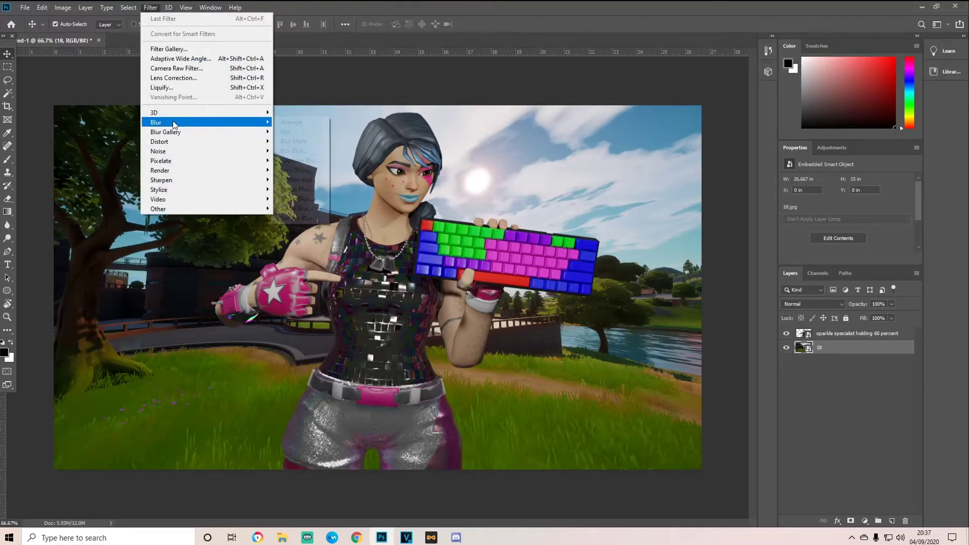
pyautogui.click(299, 160)
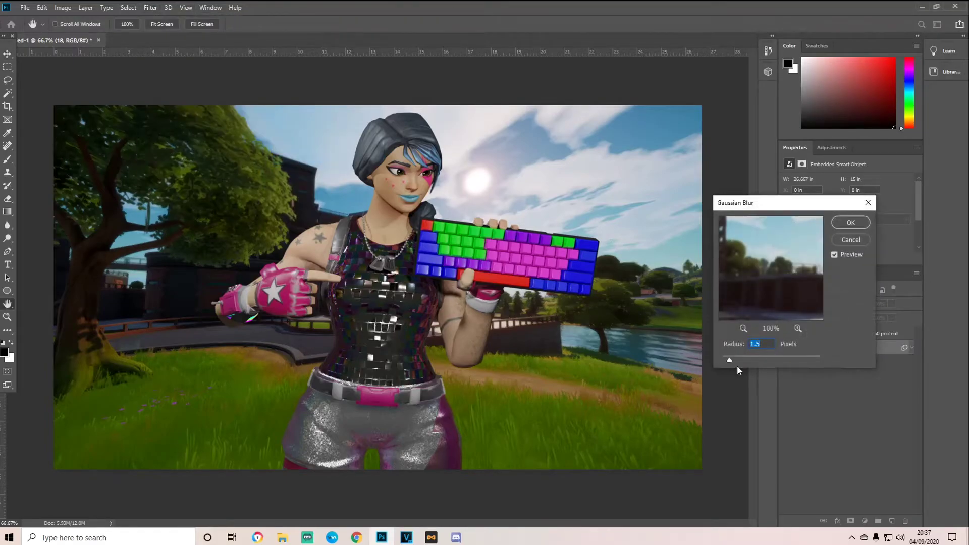
pyautogui.moveTo(745, 362)
pyautogui.mouseDown()
pyautogui.moveTo(764, 363)
pyautogui.moveTo(752, 362)
pyautogui.mouseUp()
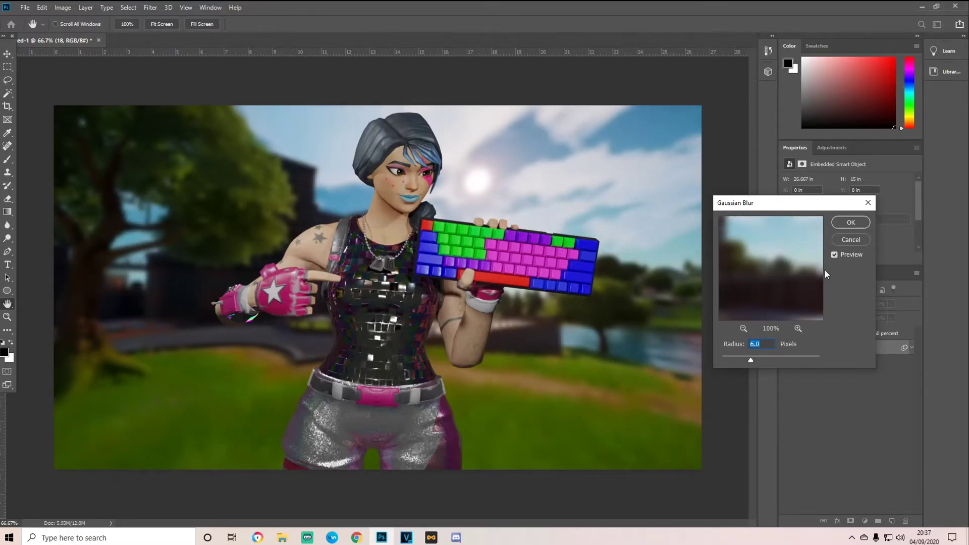
pyautogui.click(848, 224)
pyautogui.moveTo(406, 317); pyautogui.dragTo(407, 316)
# Add an empty layer above the blurred landscape and set up a white 142 px brush with 0% hardness.
pyautogui.click(819, 350)
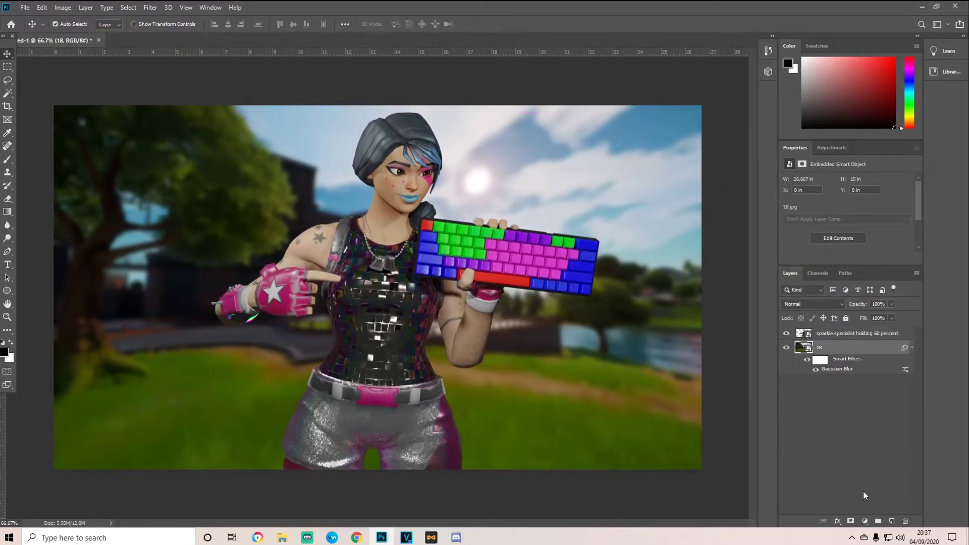
pyautogui.click(892, 520)
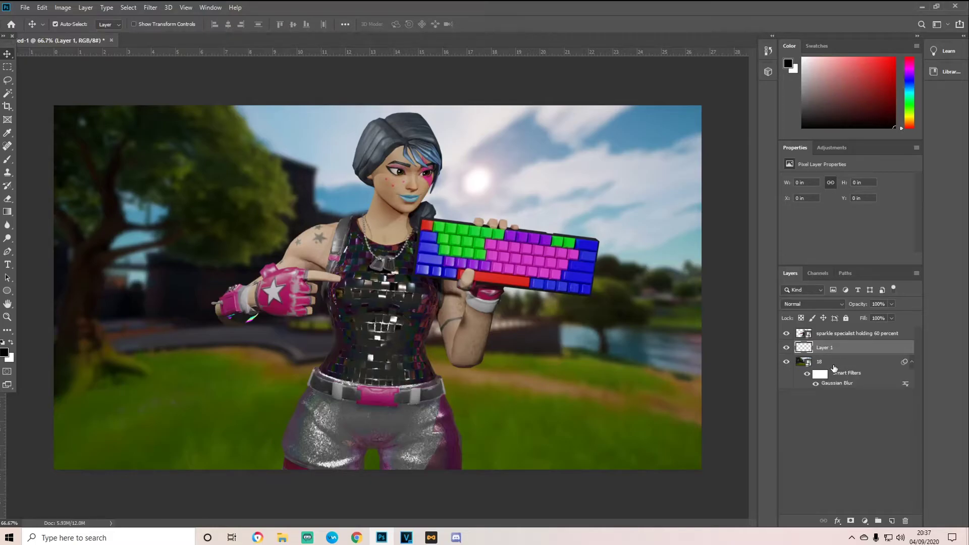
pyautogui.press('b')
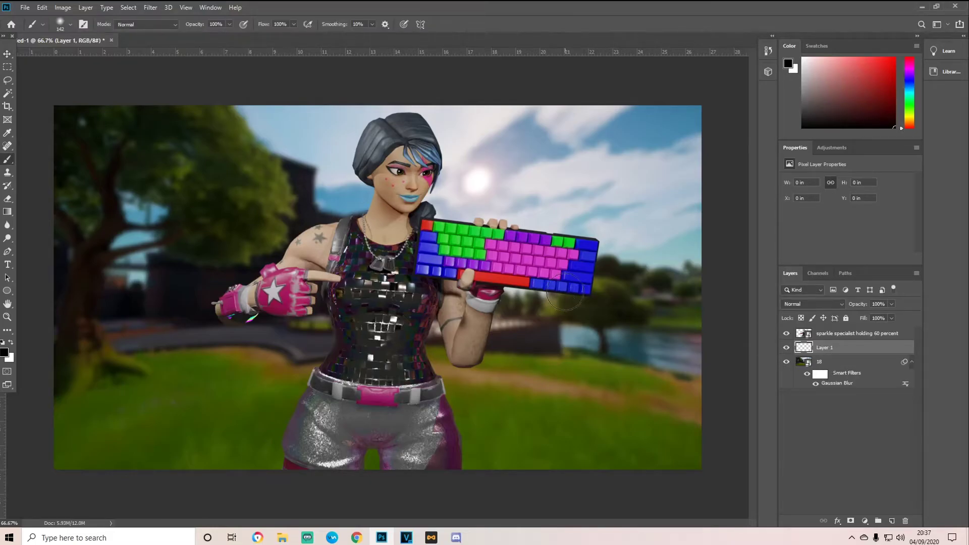
pyautogui.click(12, 344)
pyautogui.click(69, 27)
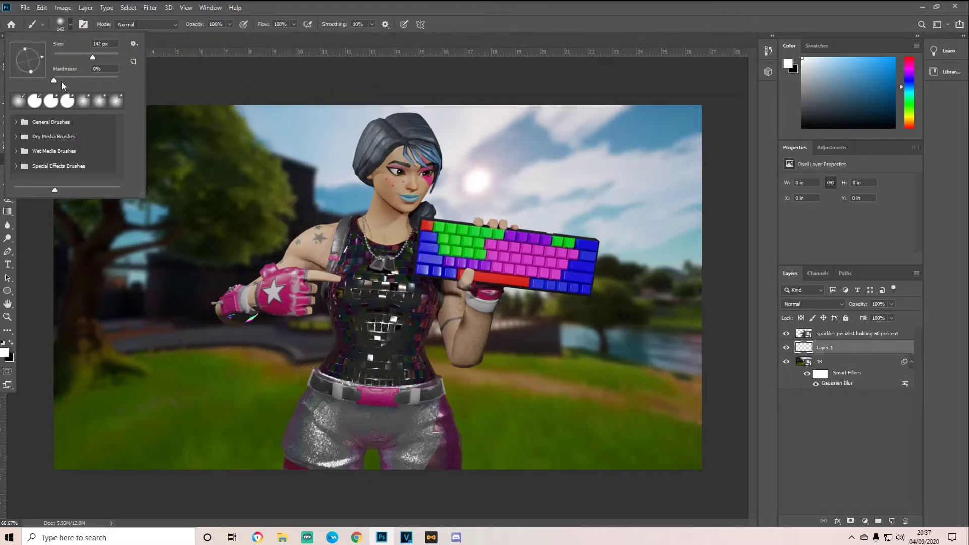
pyautogui.click(230, 80)
# Set the new layer to Luminosity at 30% opacity and paint a soft white glow around the character and keyboard, varying the brush size.
pyautogui.click(826, 305)
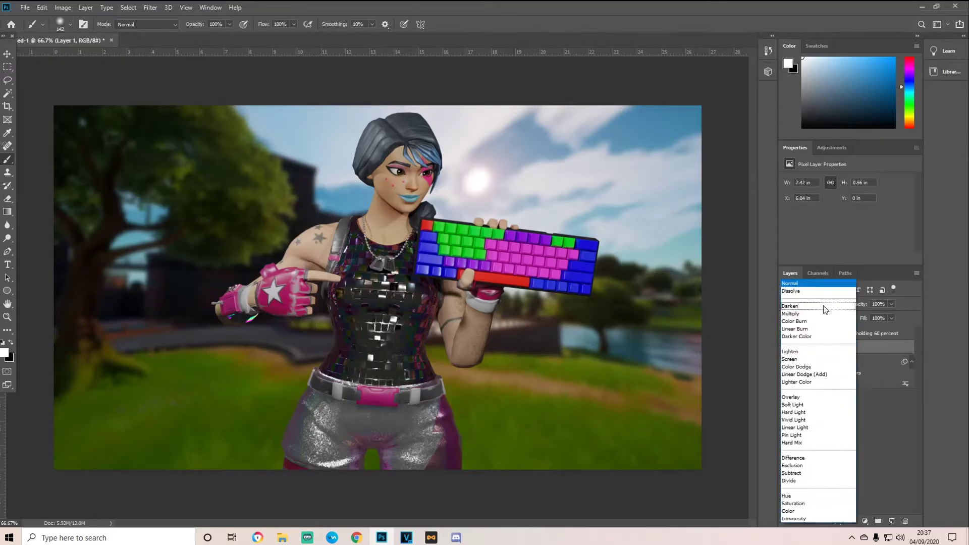
pyautogui.click(813, 519)
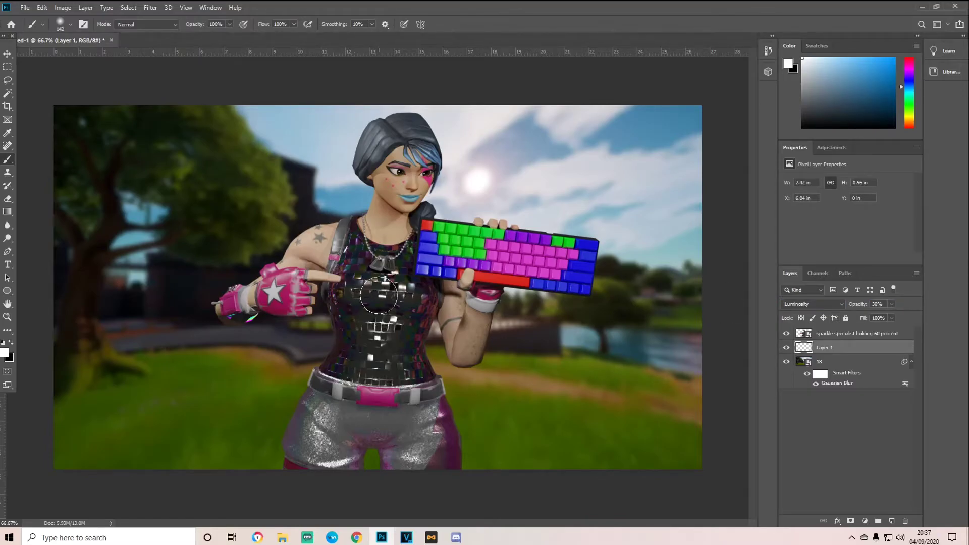
pyautogui.moveTo(352, 273)
pyautogui.keyDown('alt'); pyautogui.mouseDown(button='right')
pyautogui.moveTo(384, 270)
pyautogui.moveTo(358, 263)
pyautogui.mouseUp(button='right'); pyautogui.keyUp('alt')
pyautogui.moveTo(358, 263)
pyautogui.mouseDown()
pyautogui.moveTo(340, 422)
pyautogui.moveTo(381, 424)
pyautogui.moveTo(410, 460)
pyautogui.moveTo(404, 313)
pyautogui.mouseUp()
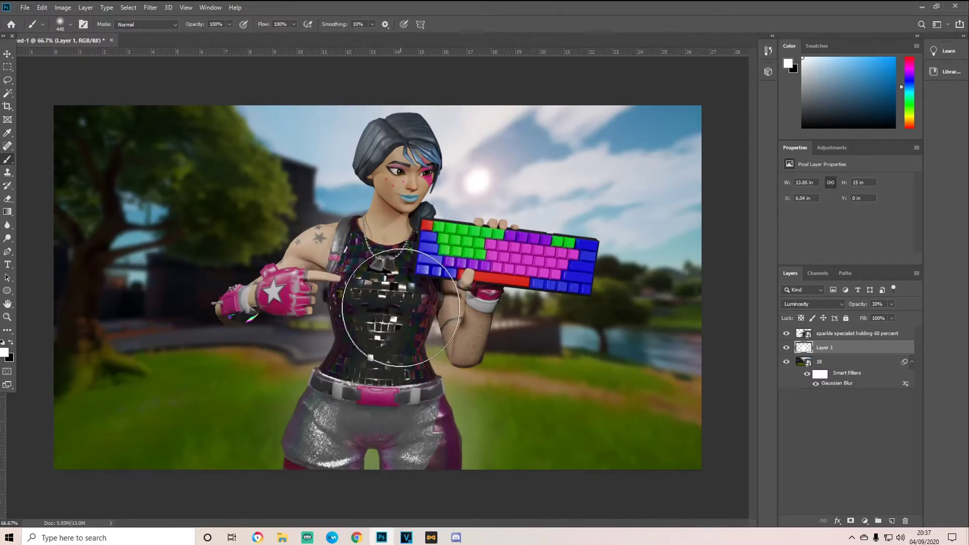
pyautogui.keyDown('alt'); pyautogui.moveTo(432, 305); pyautogui.dragTo(381, 304, button='right'); pyautogui.keyUp('alt')
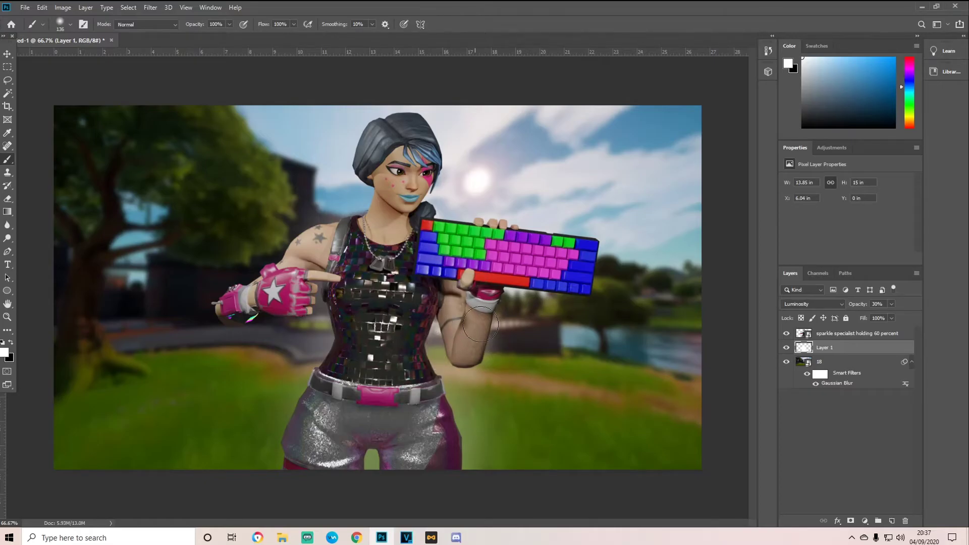
pyautogui.moveTo(506, 288); pyautogui.dragTo(581, 286)
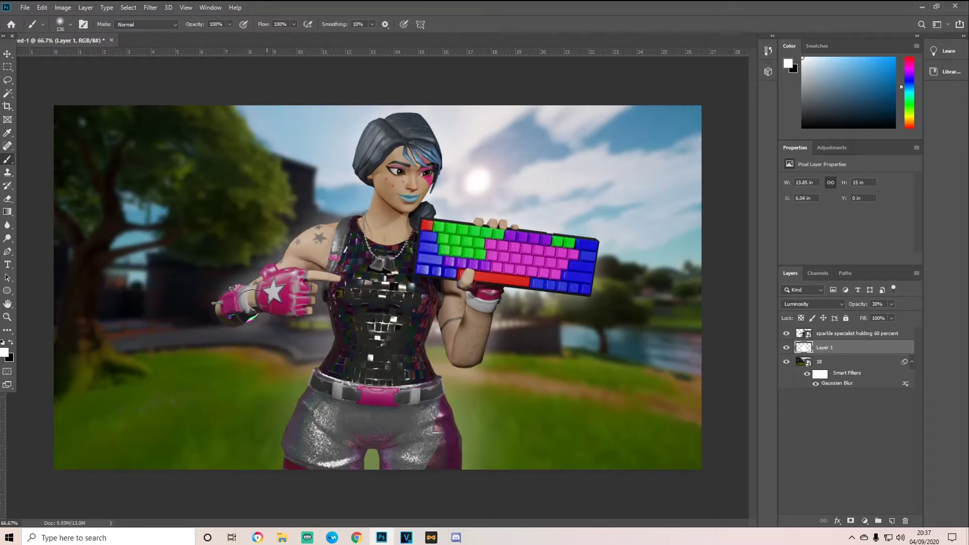
# Compare the image with and without the painted glow by toggling the glow layer's visibility.
pyautogui.click(787, 347)
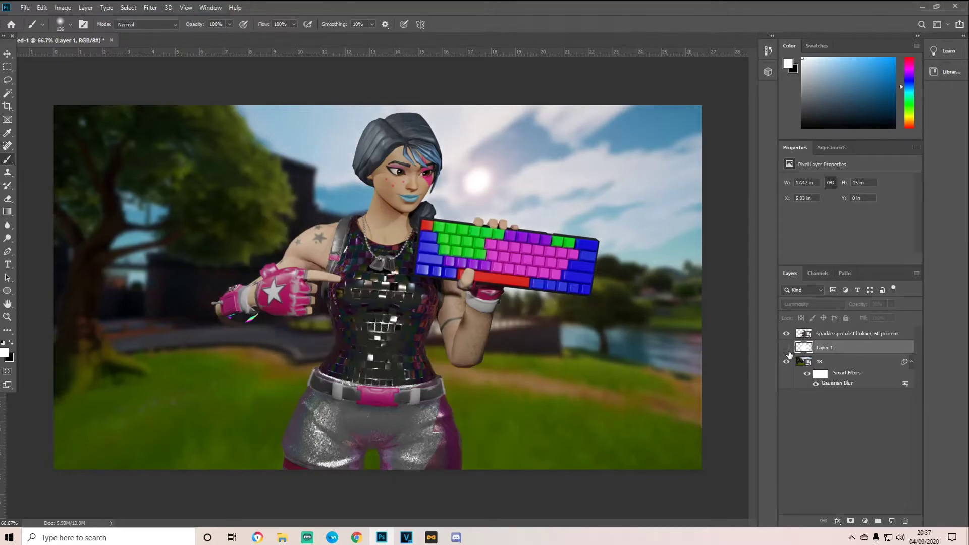
pyautogui.click(787, 348)
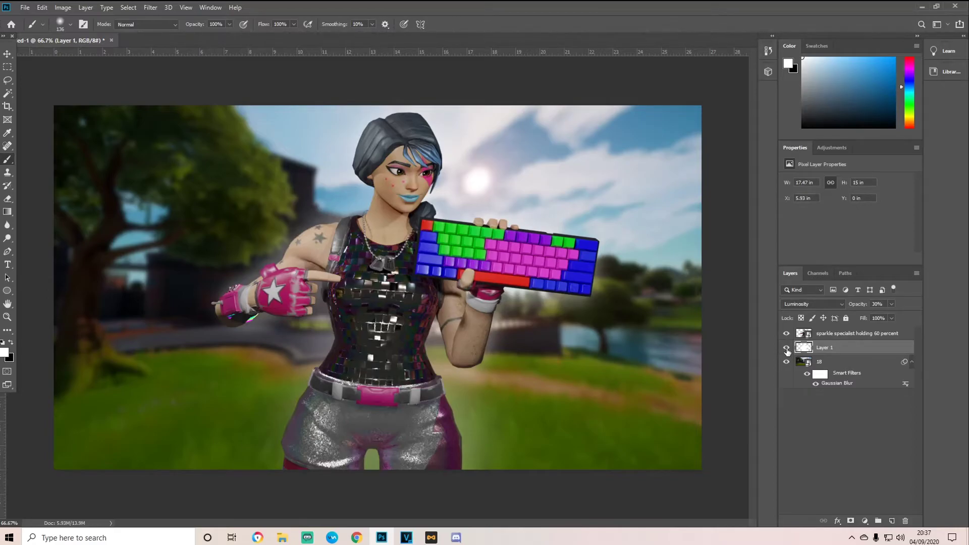
pyautogui.click(786, 348)
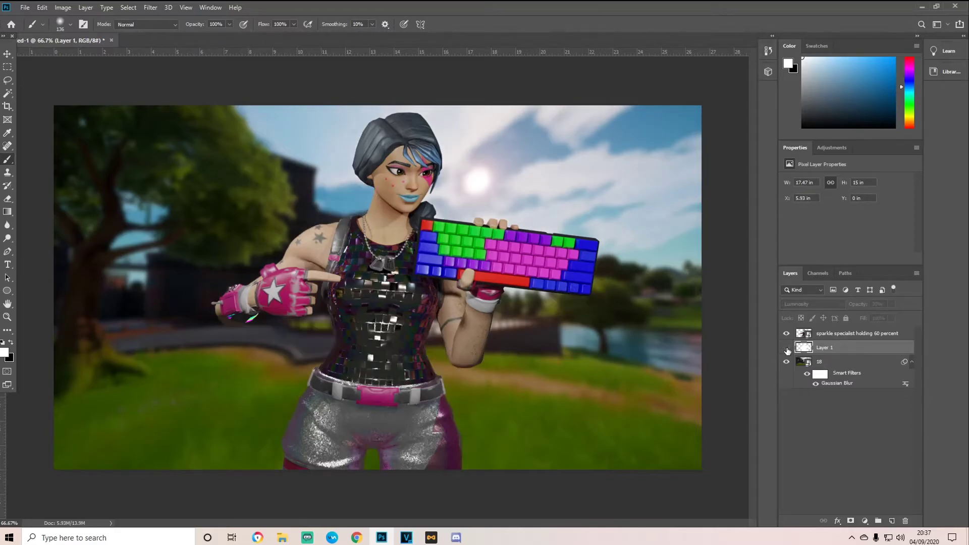
pyautogui.click(786, 348)
# Place the "champion league" image into the composition as an embedded object and shift it right.
pyautogui.click(7, 53)
pyautogui.click(164, 81)
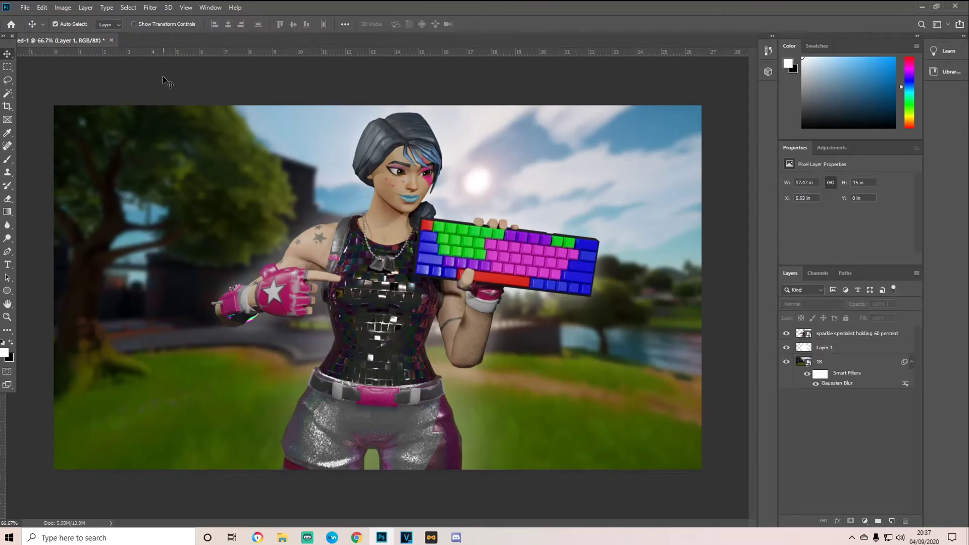
pyautogui.click(569, 162)
pyautogui.click(707, 132)
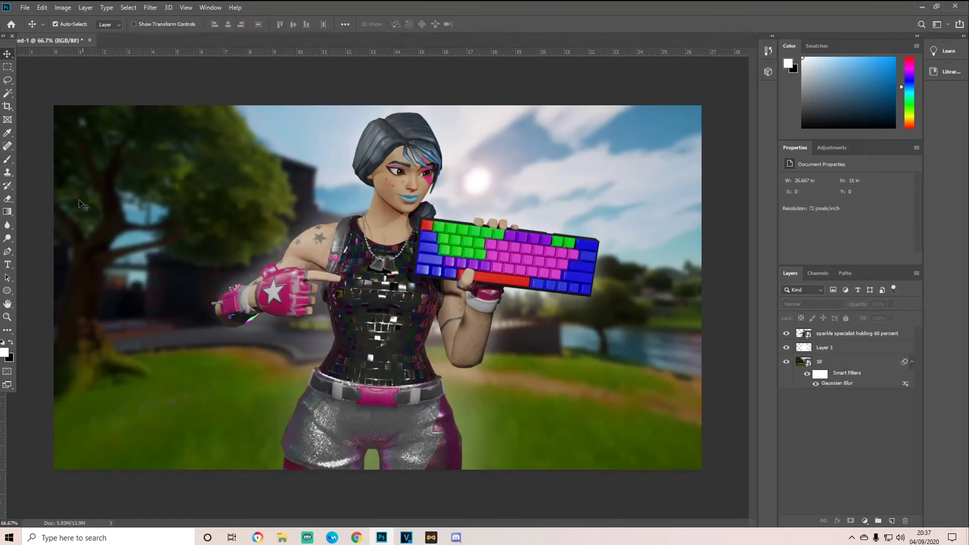
pyautogui.click(25, 7)
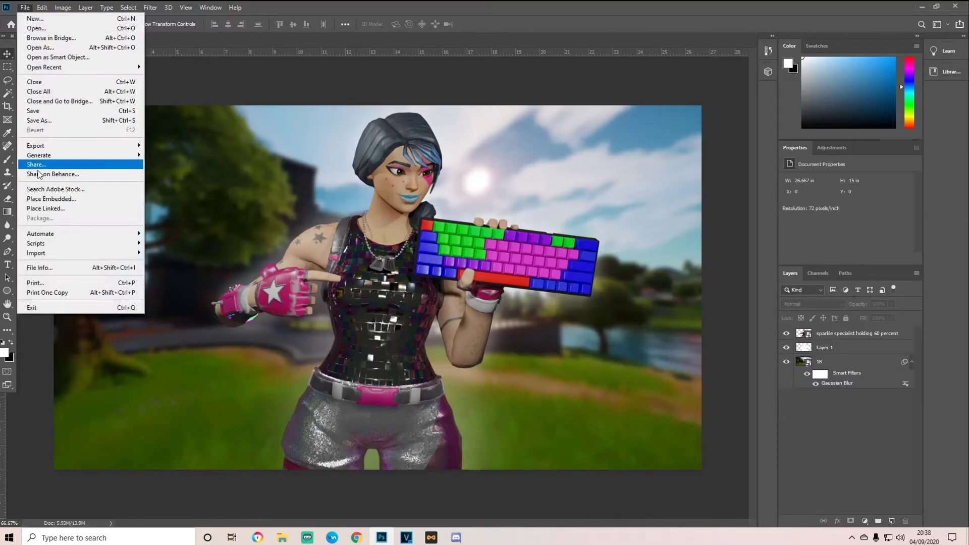
pyautogui.click(59, 200)
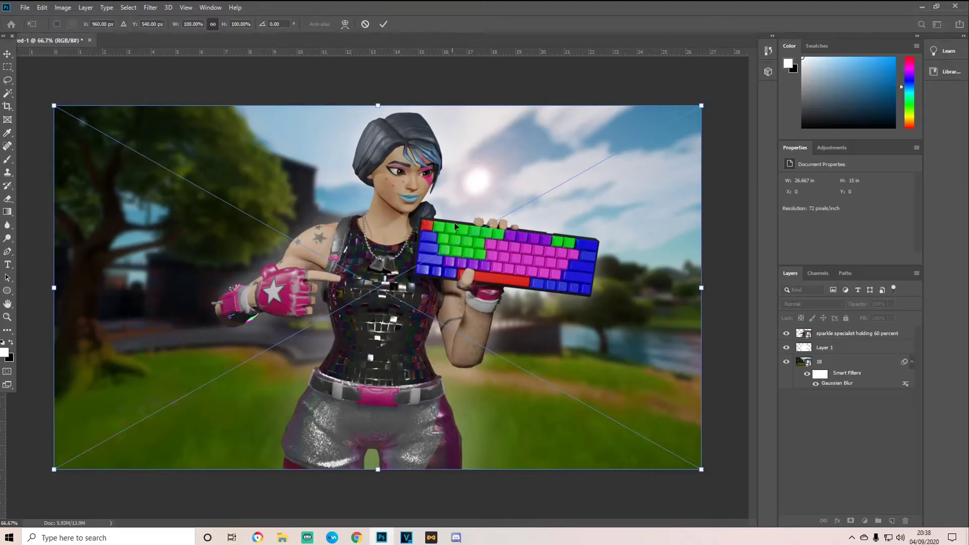
pyautogui.moveTo(527, 291); pyautogui.dragTo(709, 284)
pyautogui.press('Return')
# Move the champion league layer beneath the painted glow layer and shift the banner to the left side of the picture.
pyautogui.moveTo(602, 323); pyautogui.dragTo(599, 319)
pyautogui.moveTo(814, 334); pyautogui.dragTo(813, 369)
pyautogui.moveTo(615, 376); pyautogui.dragTo(241, 377)
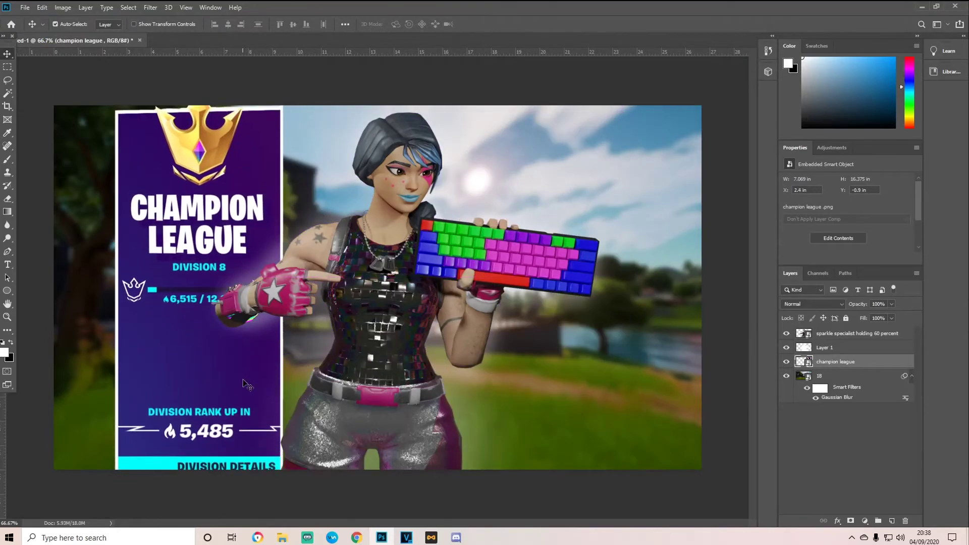
# Enlarge the champion league banner, rotate it about 4.4 degrees, and position it behind the keyboard on the right side of the picture.
pyautogui.hotkey('ctrl', 't')
pyautogui.moveTo(608, 57); pyautogui.dragTo(462, 198)
pyautogui.moveTo(188, 347); pyautogui.dragTo(581, 302)
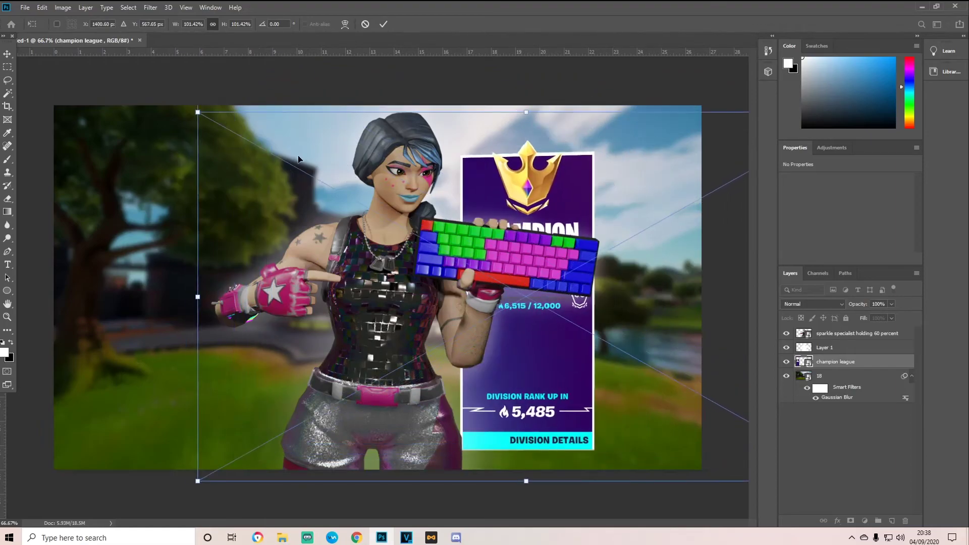
pyautogui.moveTo(197, 115); pyautogui.dragTo(65, 95)
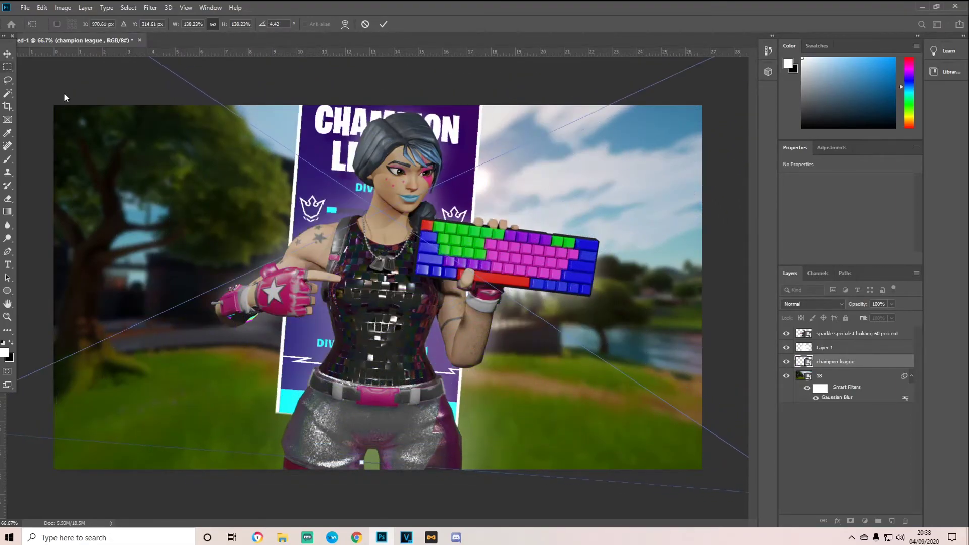
pyautogui.moveTo(327, 185); pyautogui.dragTo(426, 273)
pyautogui.moveTo(209, 260); pyautogui.dragTo(243, 249)
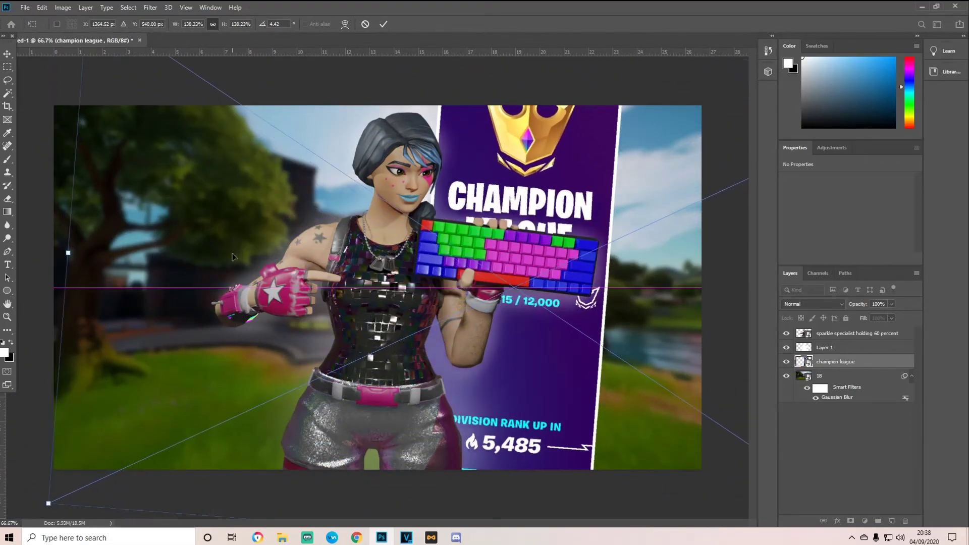
pyautogui.moveTo(48, 503); pyautogui.dragTo(0, 544)
pyautogui.moveTo(404, 388); pyautogui.dragTo(546, 362)
pyautogui.press('Return')
# Add the title "PRACTICE THUMBNAIL" in 72 pt Eras Bold ITC and position it in the upper-left area of the picture.
pyautogui.press('t')
pyautogui.press('t')
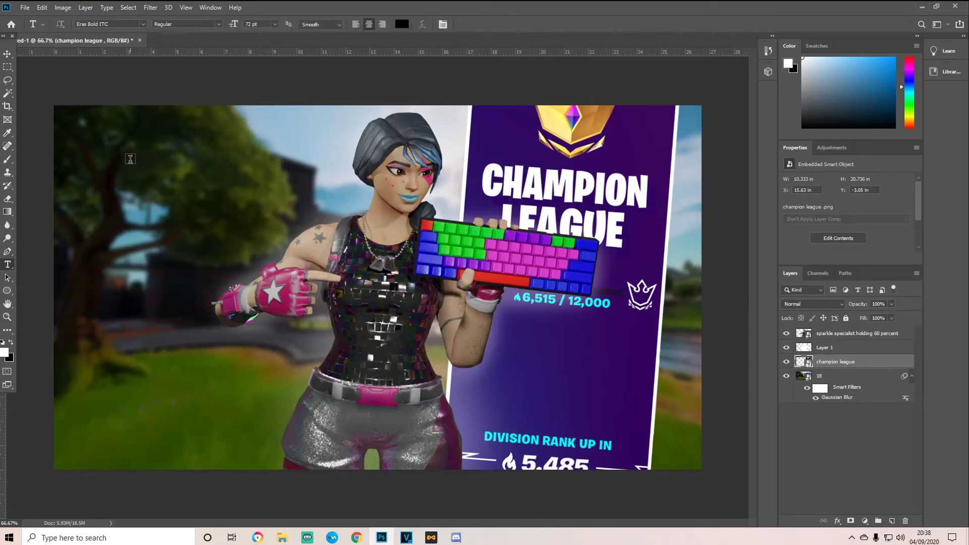
pyautogui.click(130, 159)
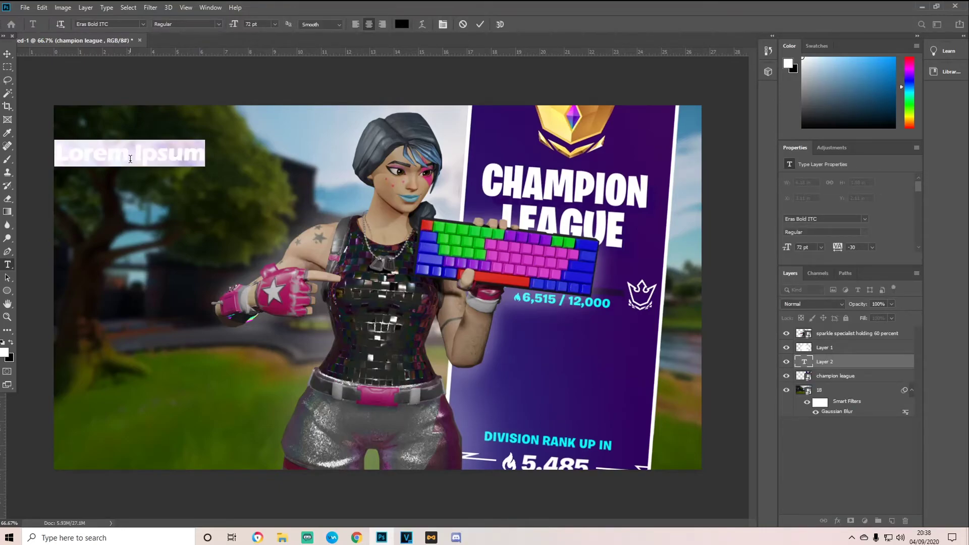
pyautogui.write('PRACTICE ')
pyautogui.write('THUMBNAI')
pyautogui.write('L')
pyautogui.click(9, 57)
pyautogui.moveTo(218, 152); pyautogui.dragTo(280, 147)
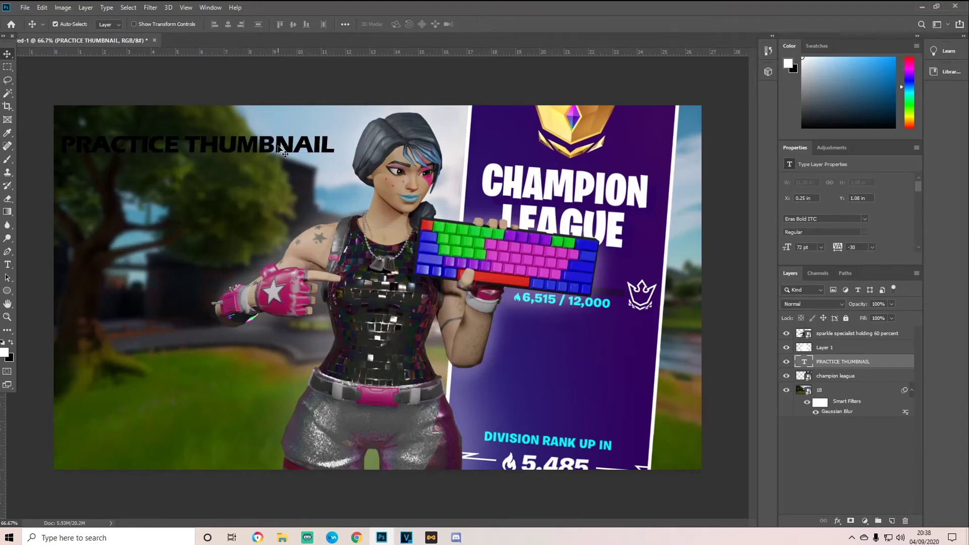
# Give the title Bevel & Emboss, Stroke, an orange-yellow Gradient Overlay and Drop Shadow, and shift it about 0.54 in right.
pyautogui.rightClick(858, 362)
pyautogui.click(752, 80)
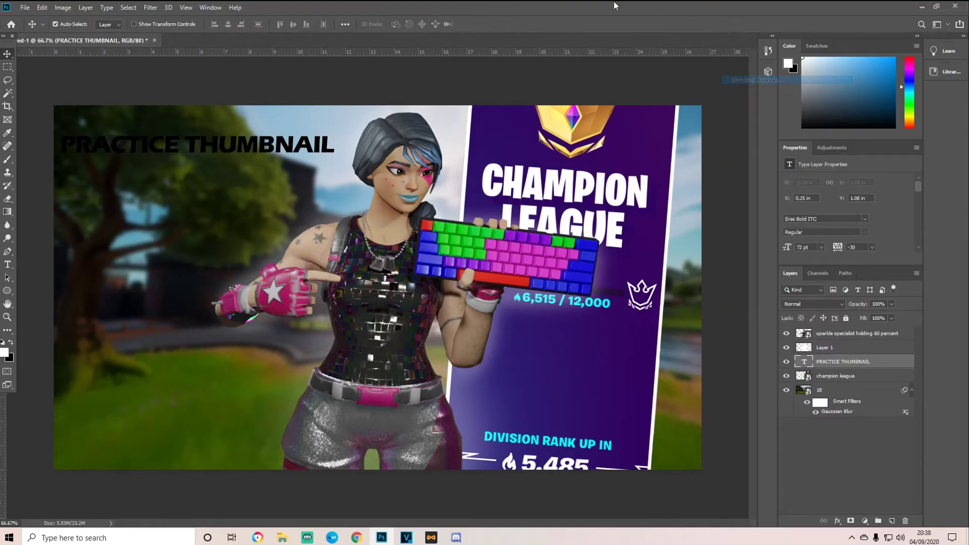
pyautogui.moveTo(210, 129); pyautogui.dragTo(493, 105)
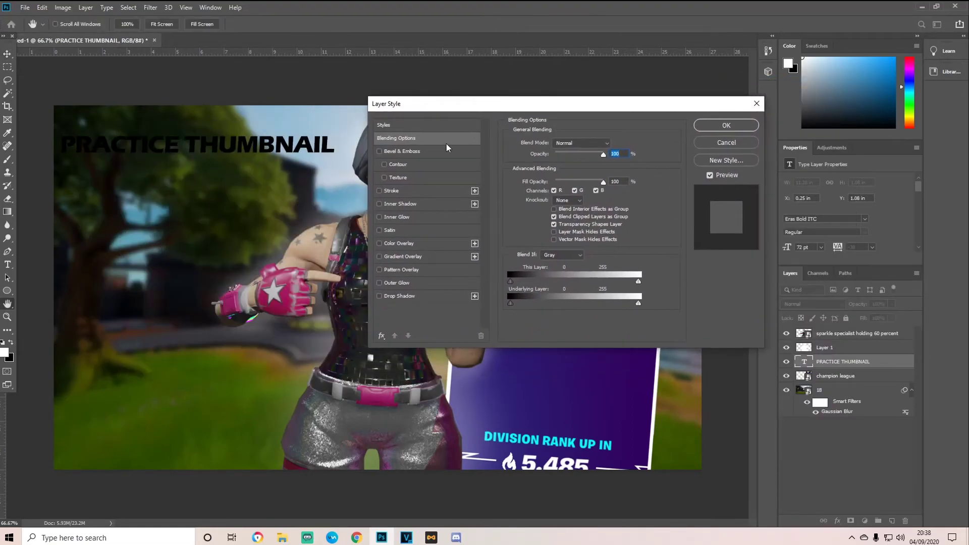
pyautogui.click(399, 192)
pyautogui.click(401, 151)
pyautogui.click(403, 257)
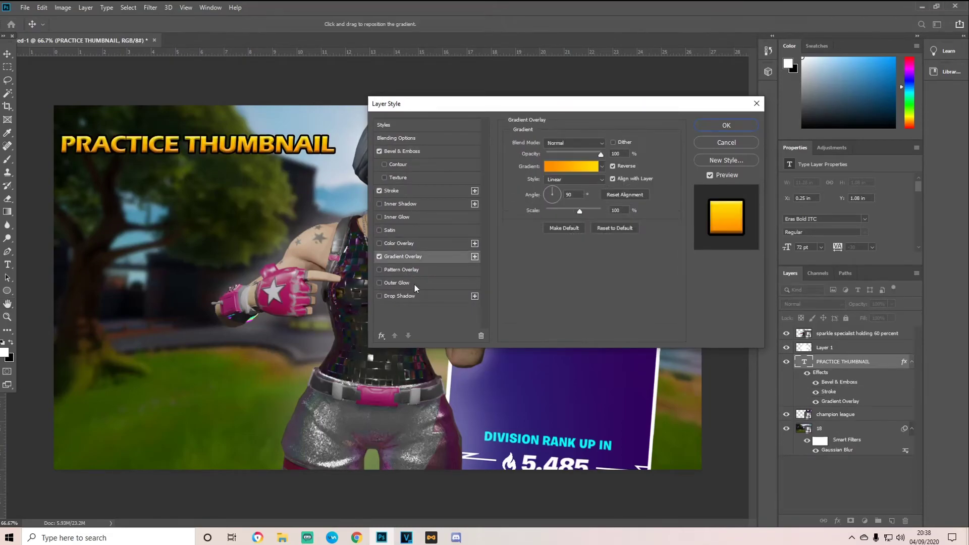
pyautogui.click(400, 296)
pyautogui.click(727, 125)
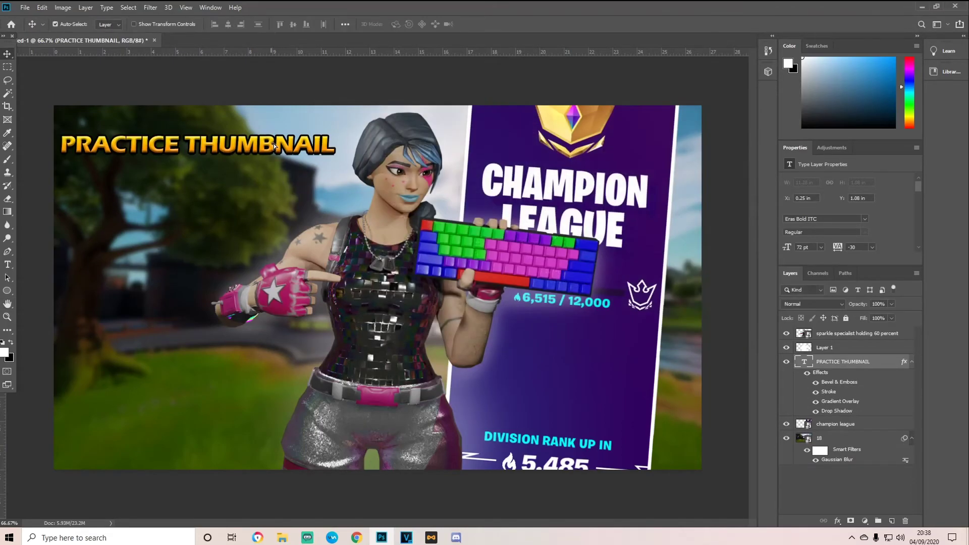
pyautogui.moveTo(275, 146)
pyautogui.mouseDown()
pyautogui.moveTo(290, 146)
pyautogui.moveTo(282, 146)
pyautogui.mouseUp()
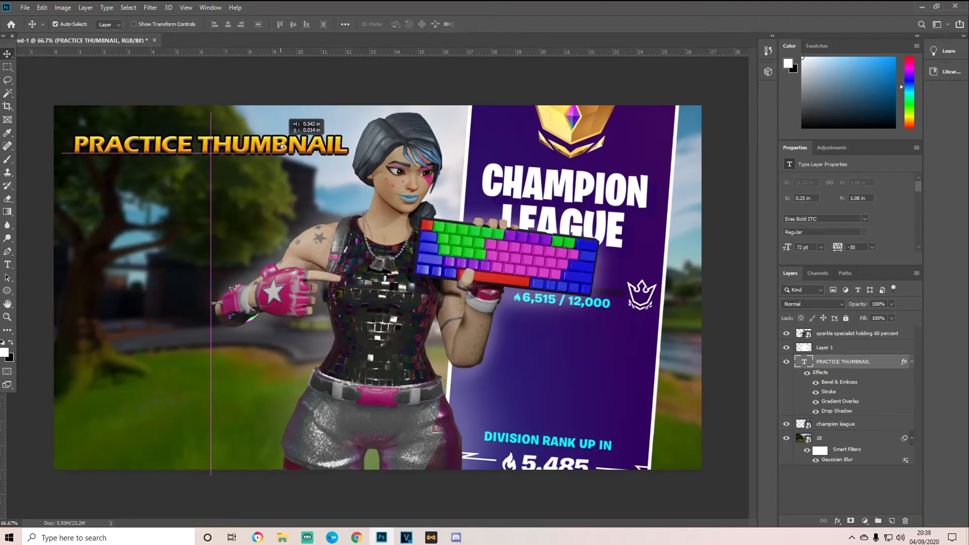
pyautogui.moveTo(281, 145); pyautogui.dragTo(282, 144)
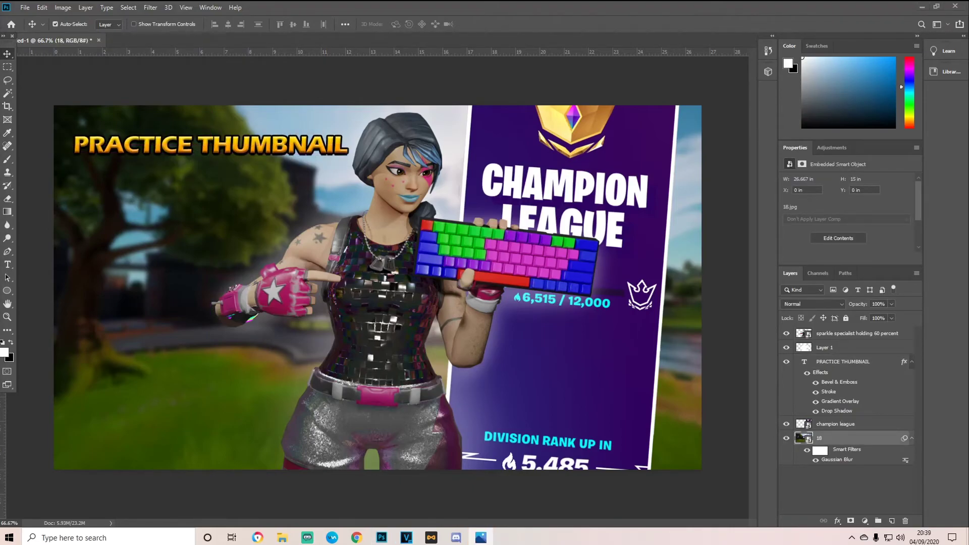
# Switch to Photos to view the example "New keyboard arena thumbnail.jpg".
pyautogui.moveTo(530, 542); pyautogui.dragTo(555, 1)
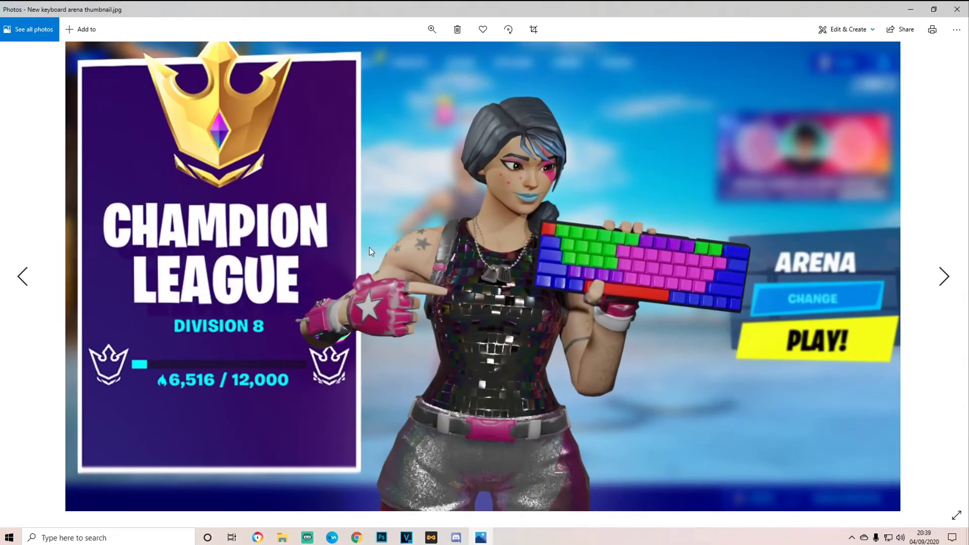